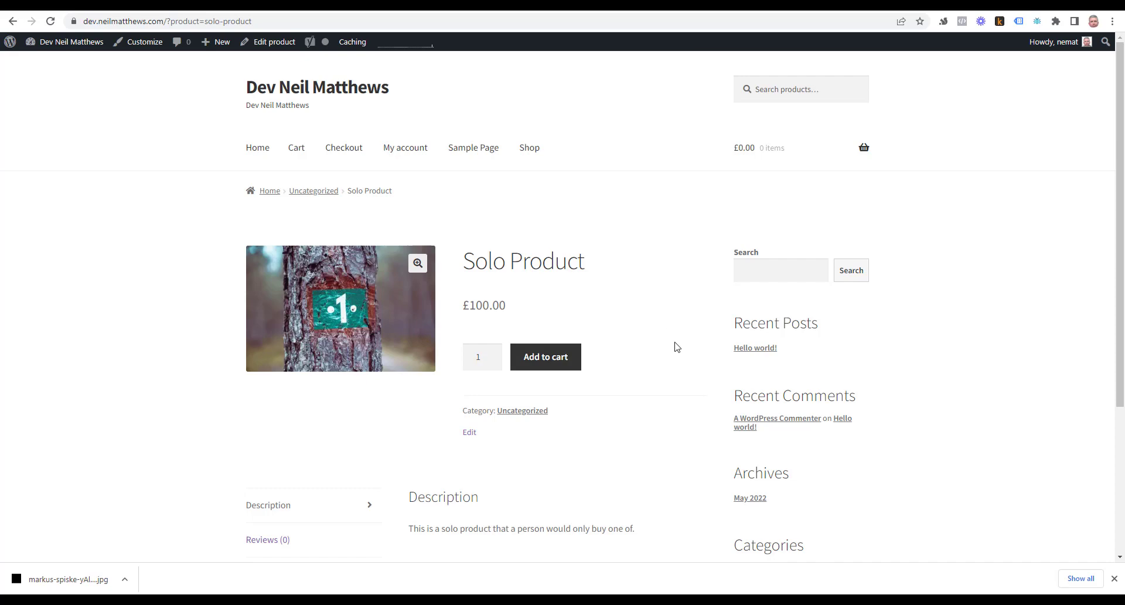
# - Set the Solo Product quantity to 3 and add it to the cart
pyautogui.click(492, 353)
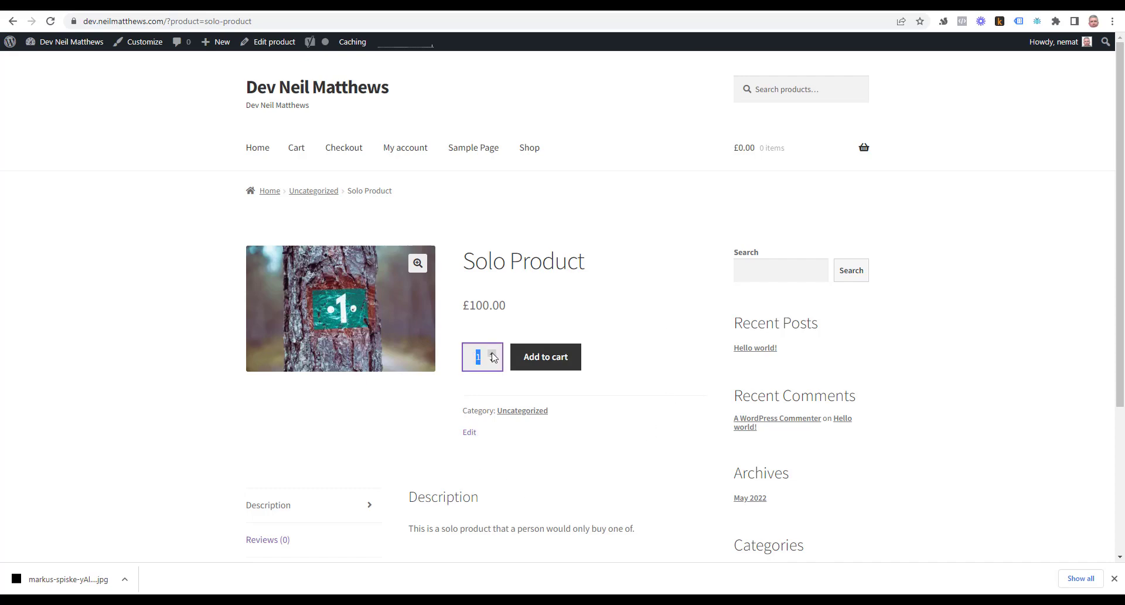
pyautogui.click(492, 354)
pyautogui.click(493, 360)
pyautogui.click(493, 353)
pyautogui.click(545, 359)
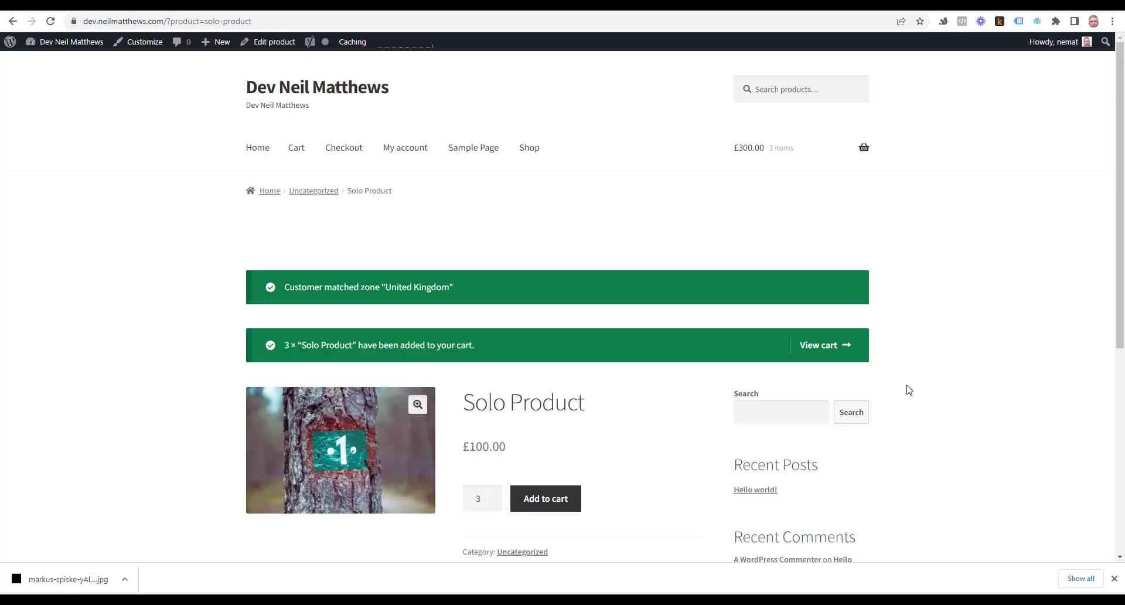
# - Open the cart from the added-to-cart notice and examine the product's quantity field and the cart totals
pyautogui.scroll(-2, 808, 257)
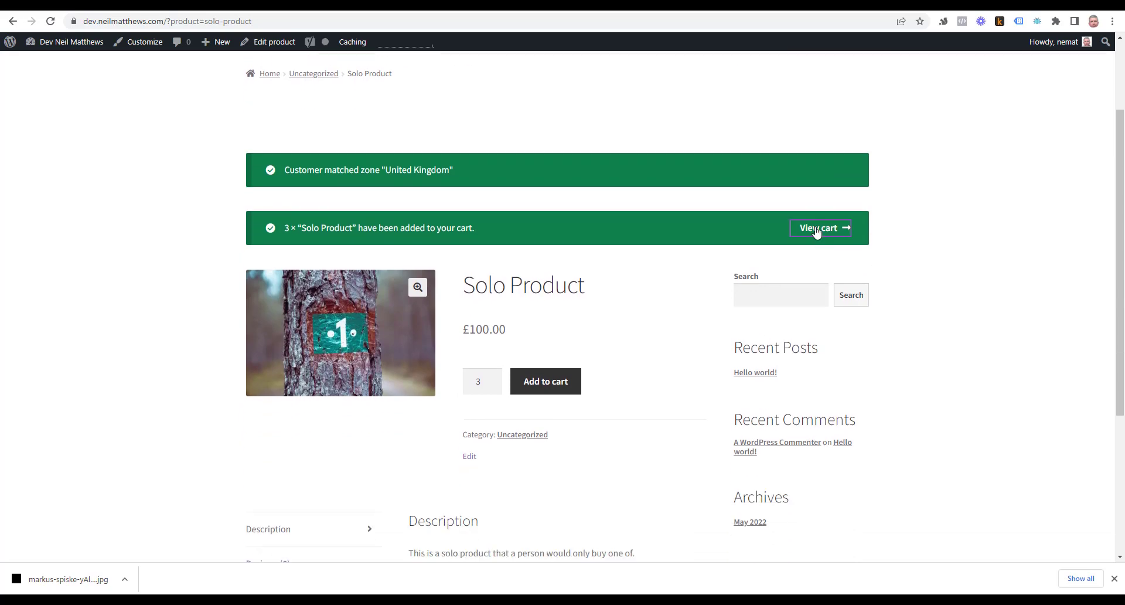
pyautogui.click(821, 228)
pyautogui.scroll(-3, 1075, 261)
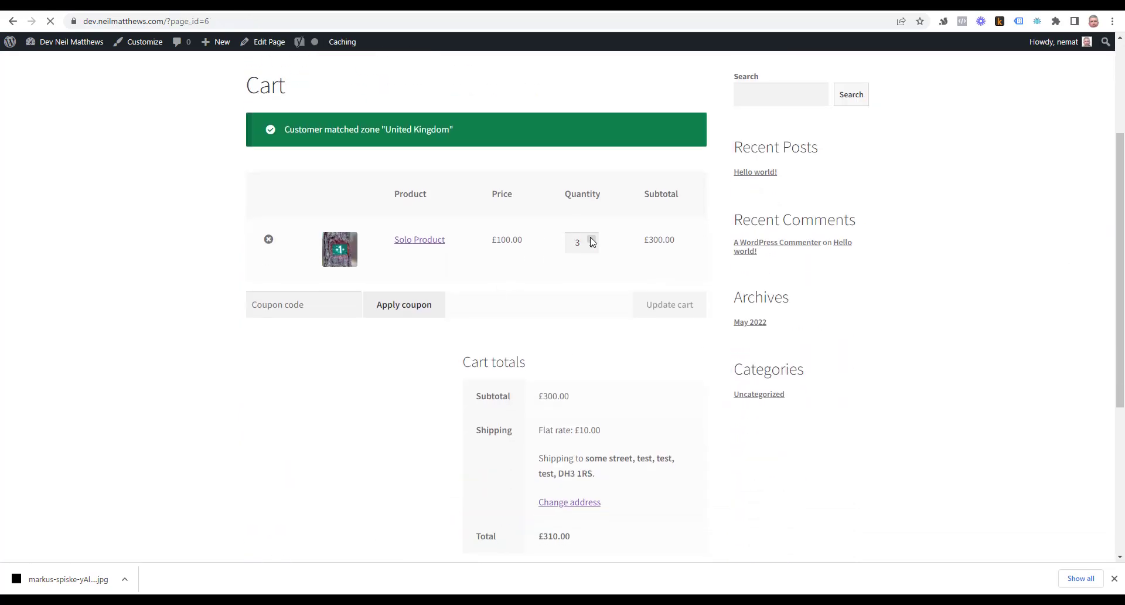
pyautogui.scroll(1, 296, 267)
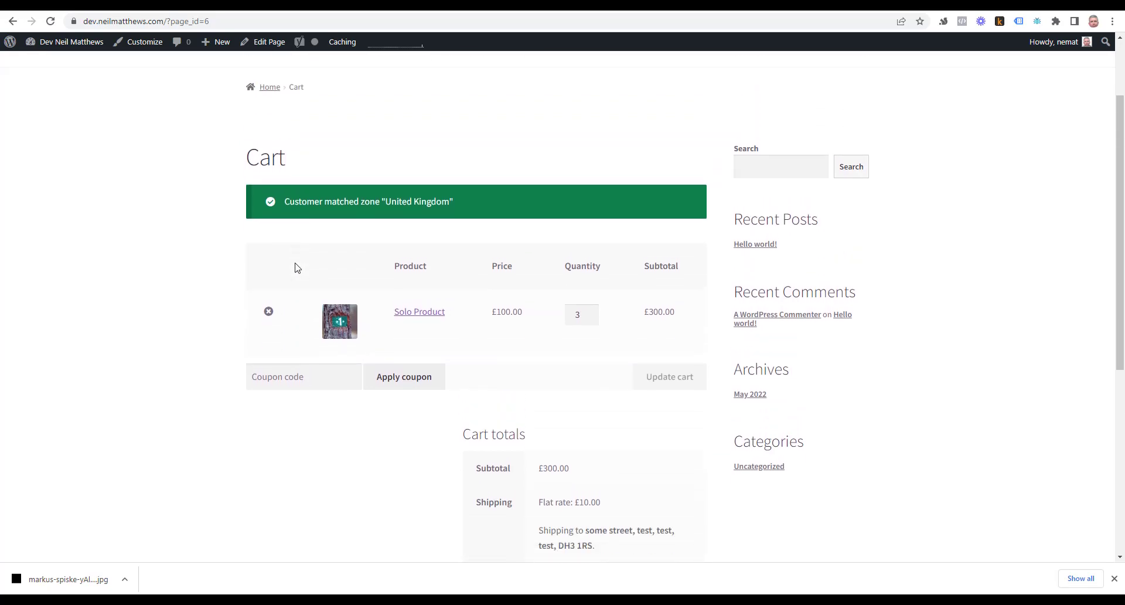
pyautogui.scroll(-3, 364, 309)
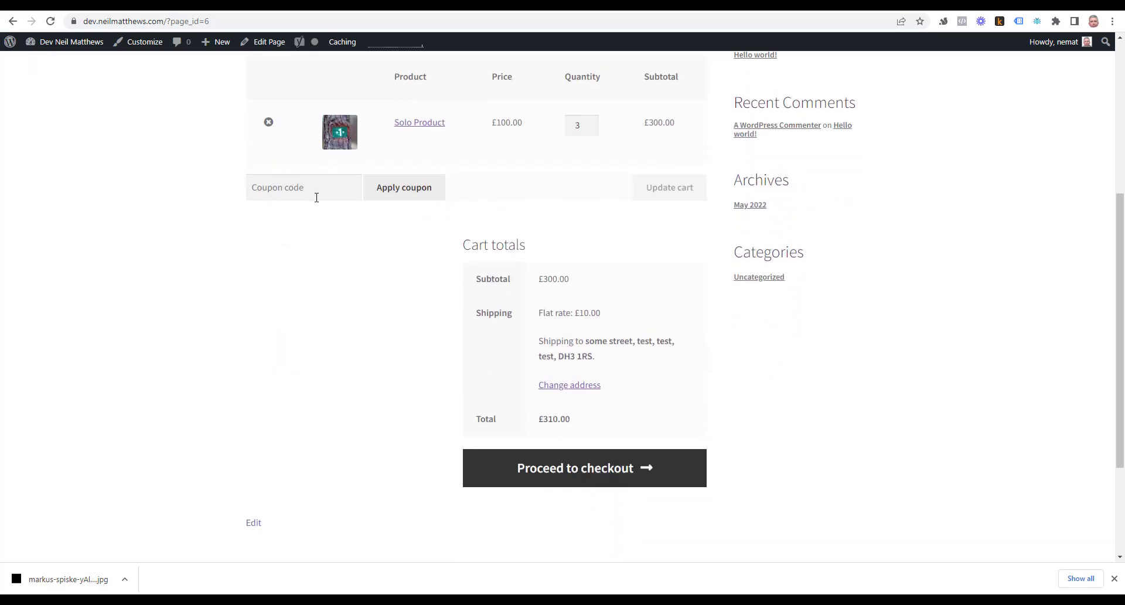
pyautogui.scroll(4, 500, 188)
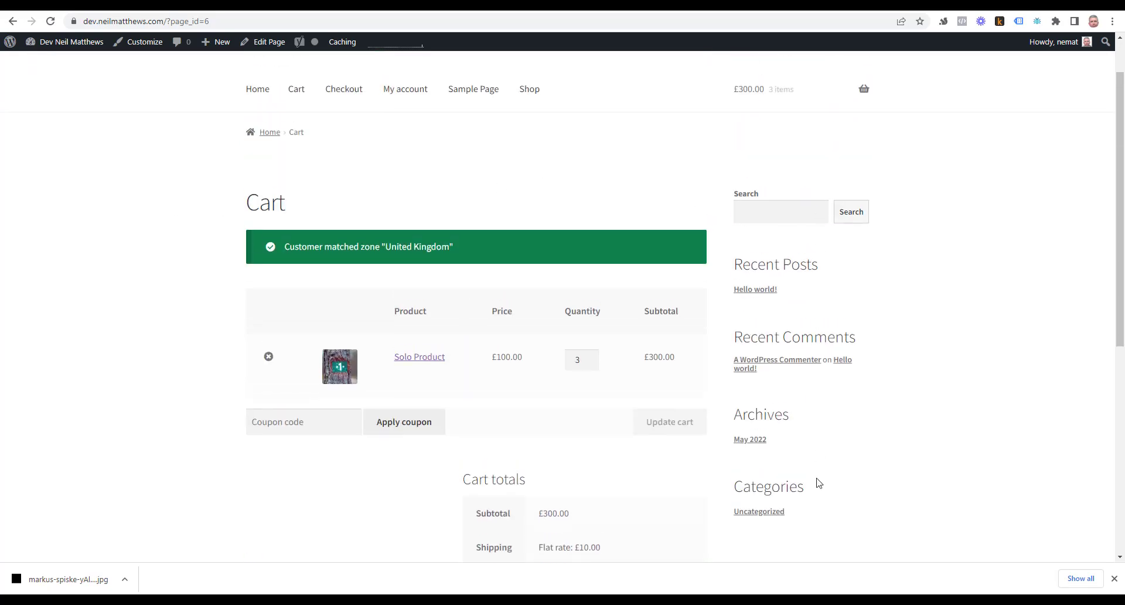
pyautogui.scroll(-2, 819, 519)
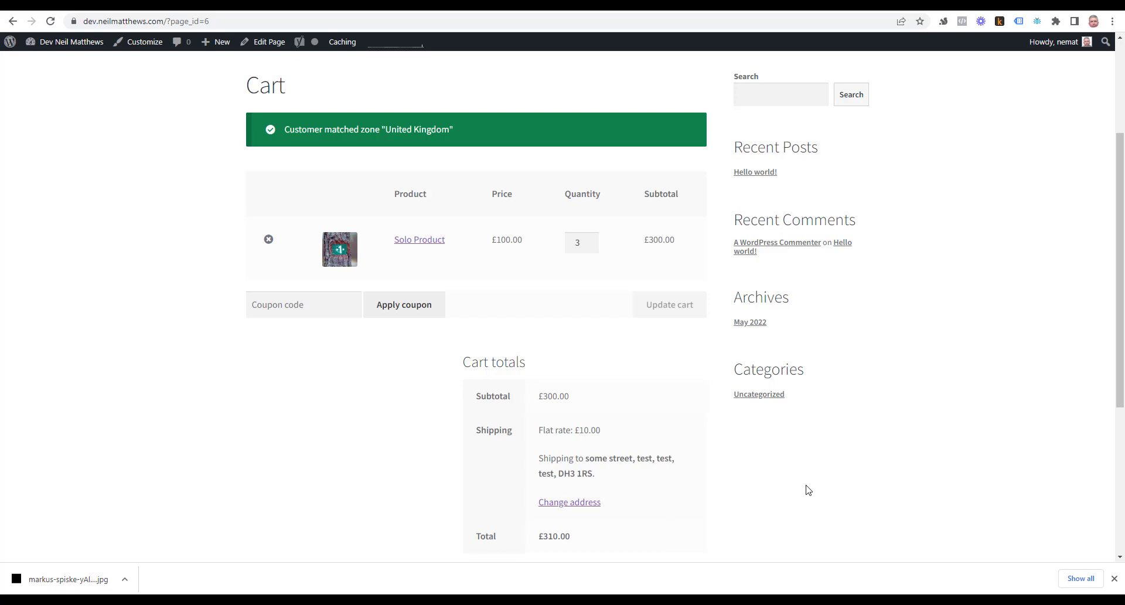
# - Proceed to checkout and examine the billing details and order summary
pyautogui.scroll(-3, 592, 419)
pyautogui.click(589, 417)
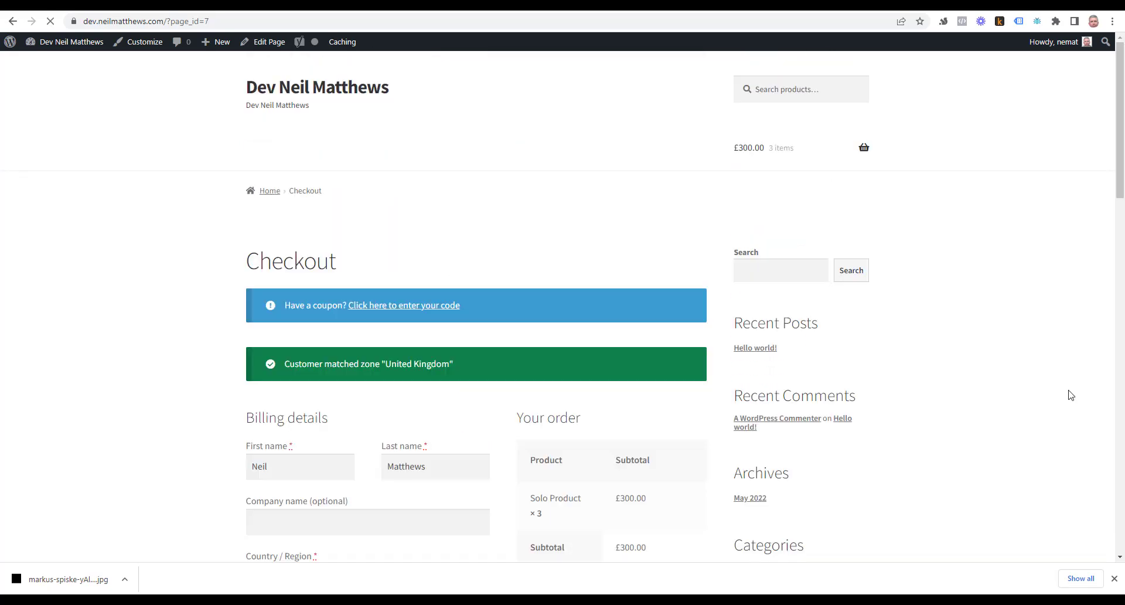
pyautogui.scroll(-3, 818, 346)
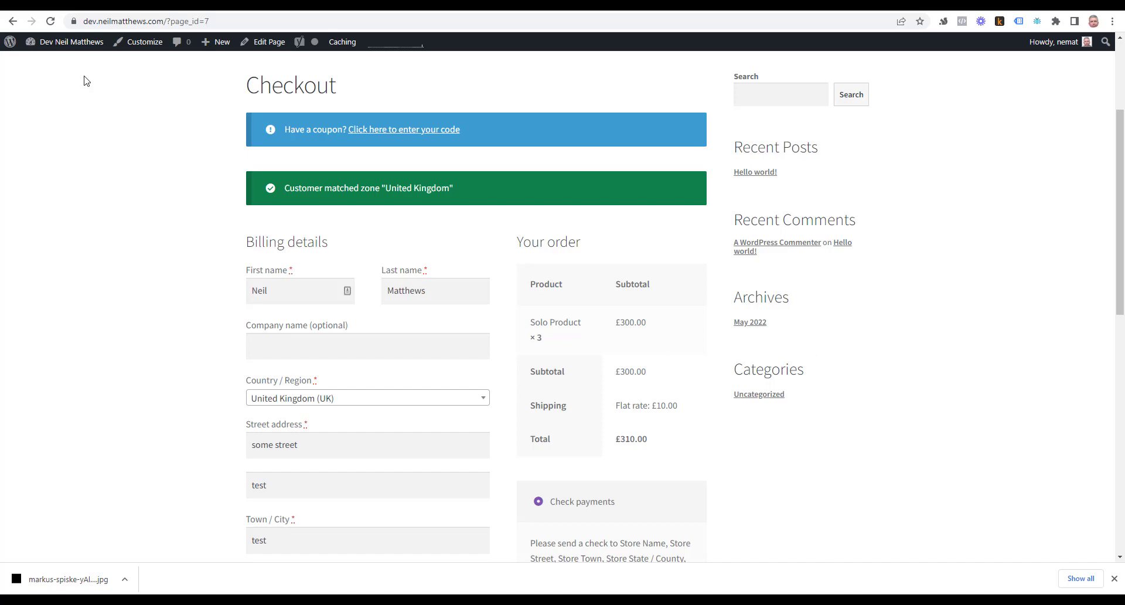
# - In the admin product editor, enable the Sold individually option in Solo Product's inventory data
pyautogui.click(55, 64)
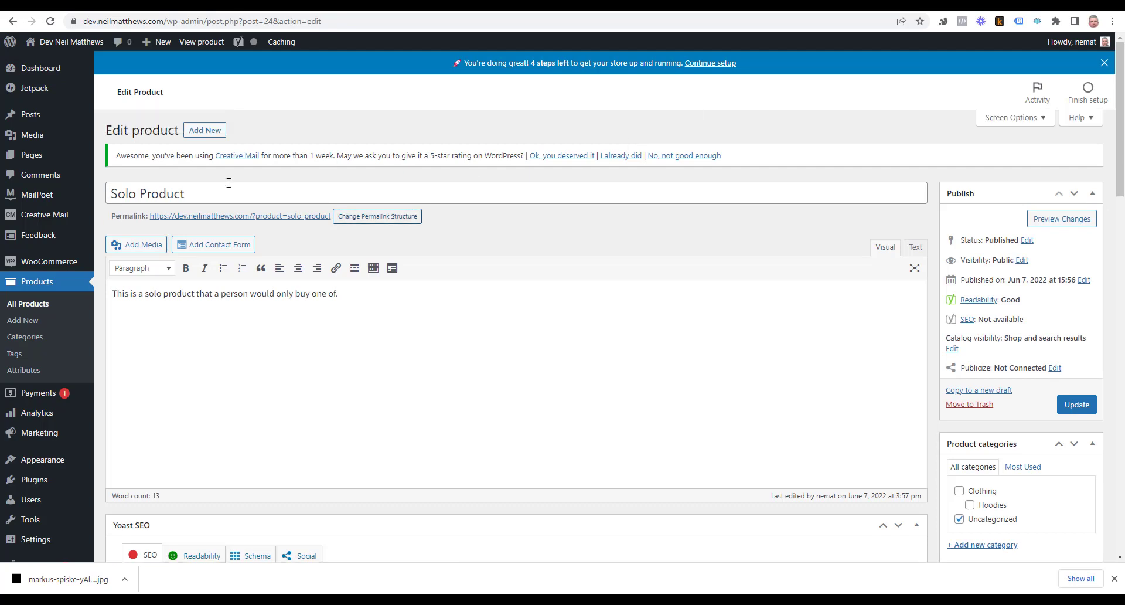
pyautogui.scroll(-12, 477, 176)
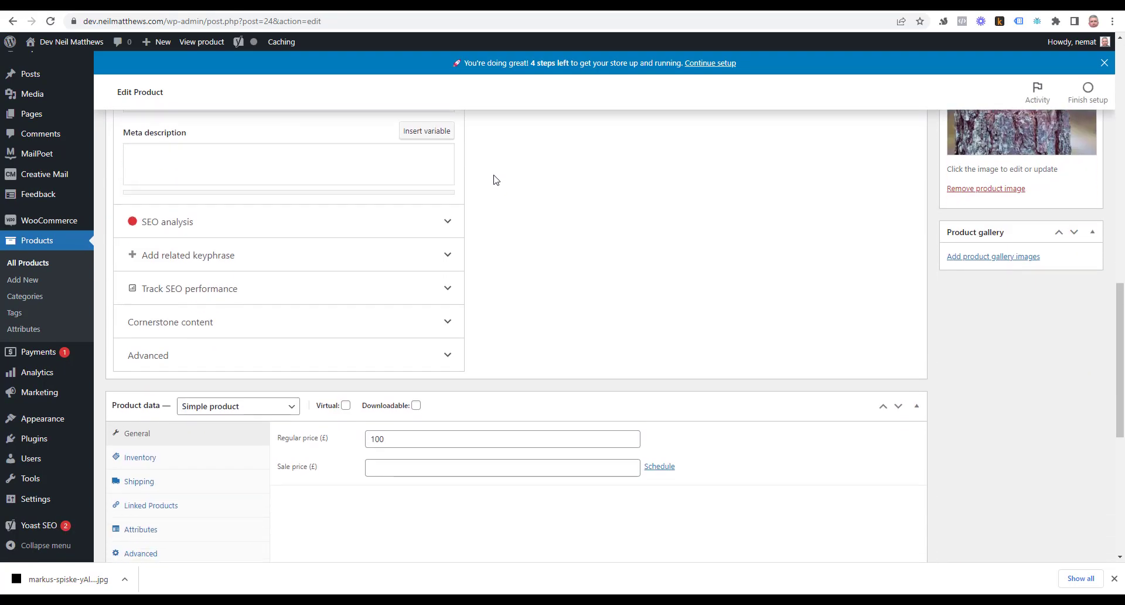
pyautogui.scroll(-4, 494, 180)
pyautogui.click(148, 234)
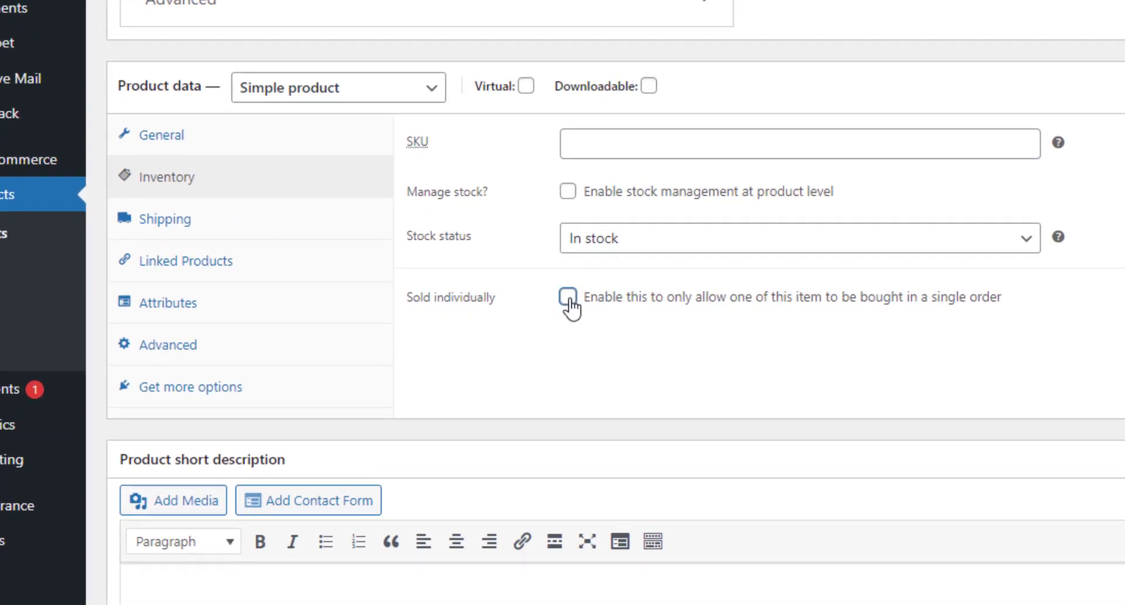
pyautogui.click(568, 297)
# - Open Solo Product's permalink in a new tab to view its storefront page
pyautogui.scroll(10, 567, 302)
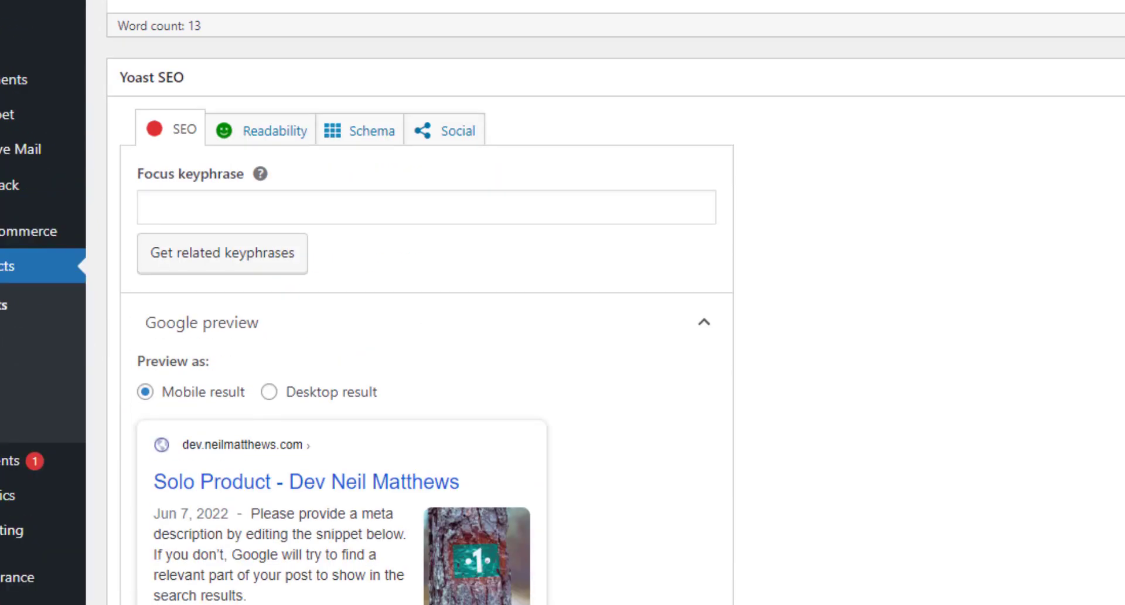
pyautogui.scroll(6, 568, 303)
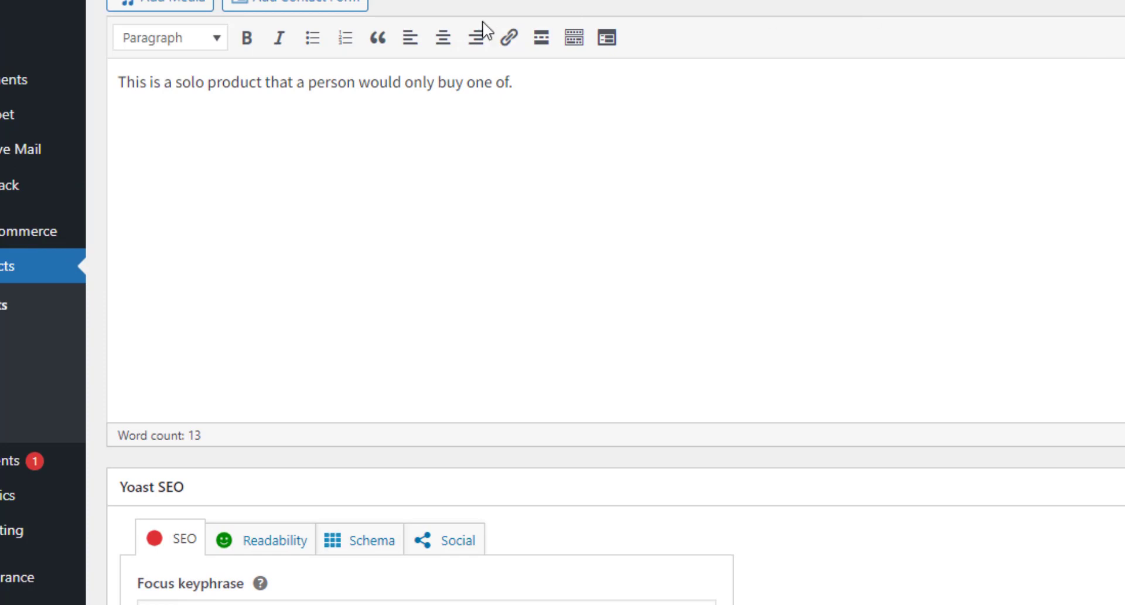
pyautogui.scroll(3, 484, 27)
pyautogui.click(420, 159)
pyautogui.rightClick(419, 154)
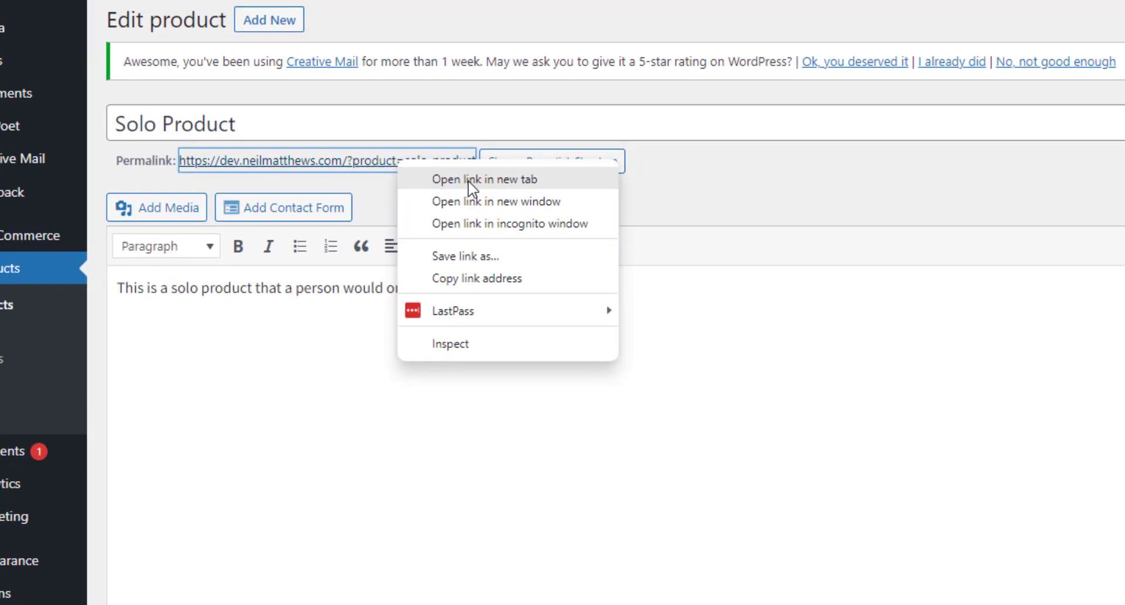
pyautogui.click(463, 175)
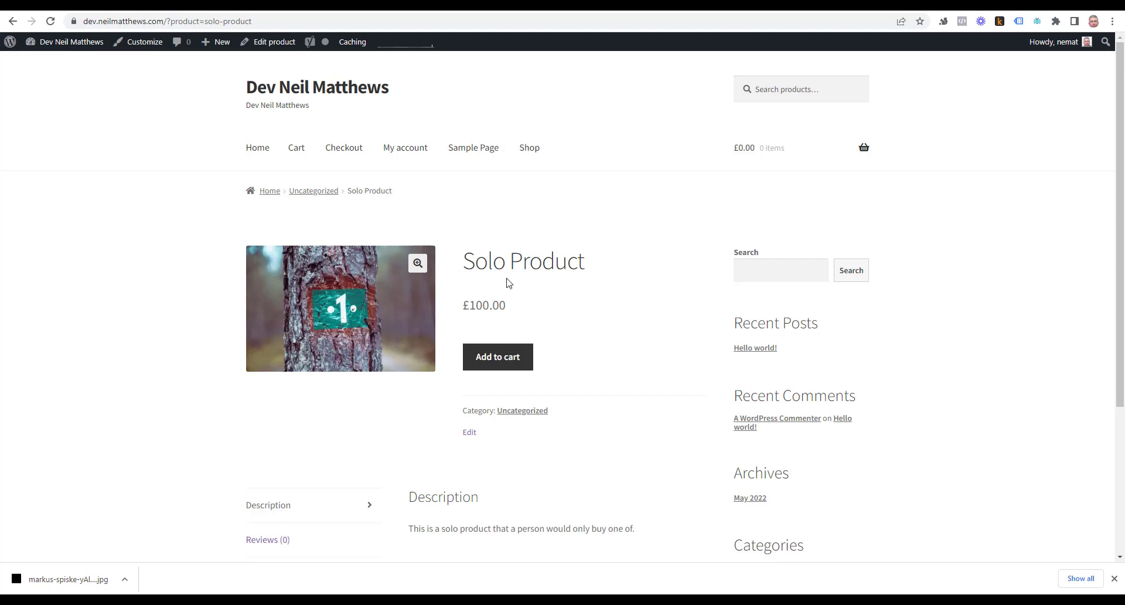
# - Add a single Solo Product to the cart from its product page
pyautogui.scroll(-1, 394, 422)
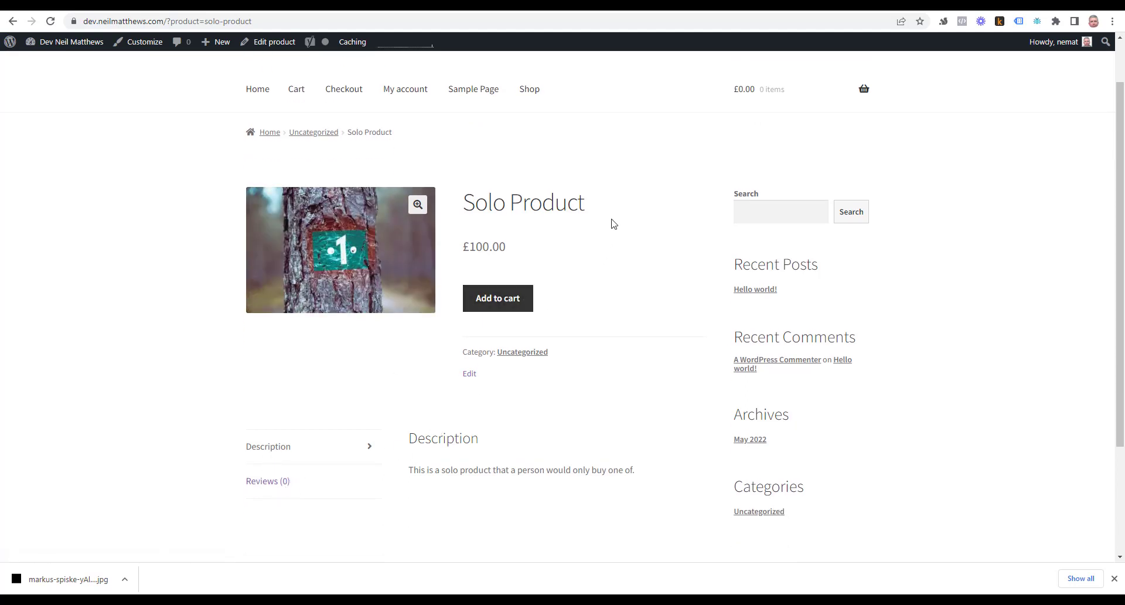
pyautogui.click(488, 305)
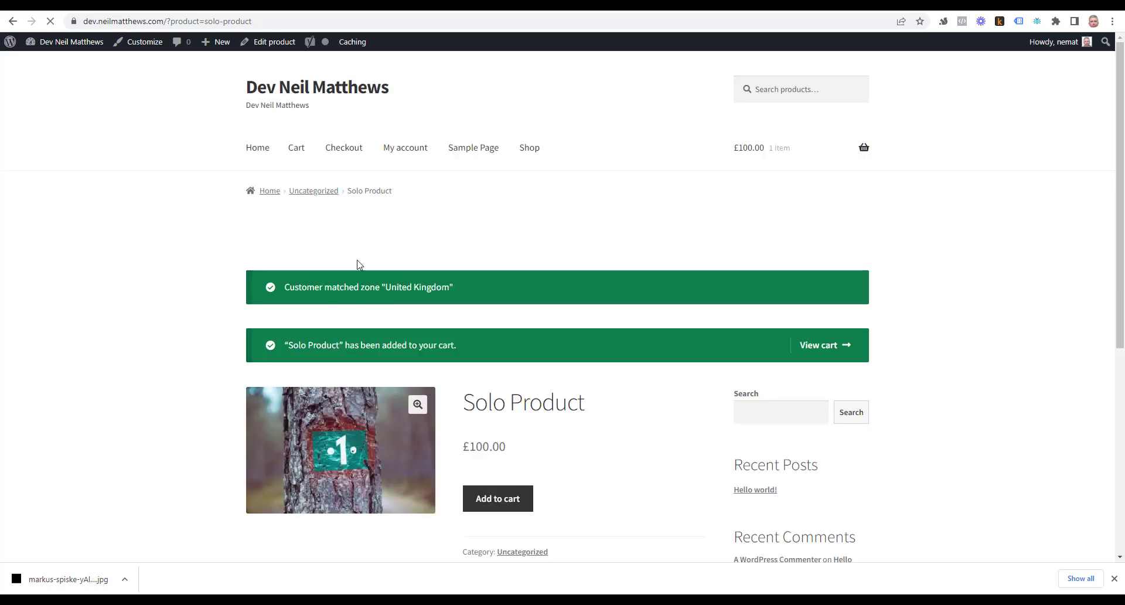
pyautogui.scroll(-2, 703, 380)
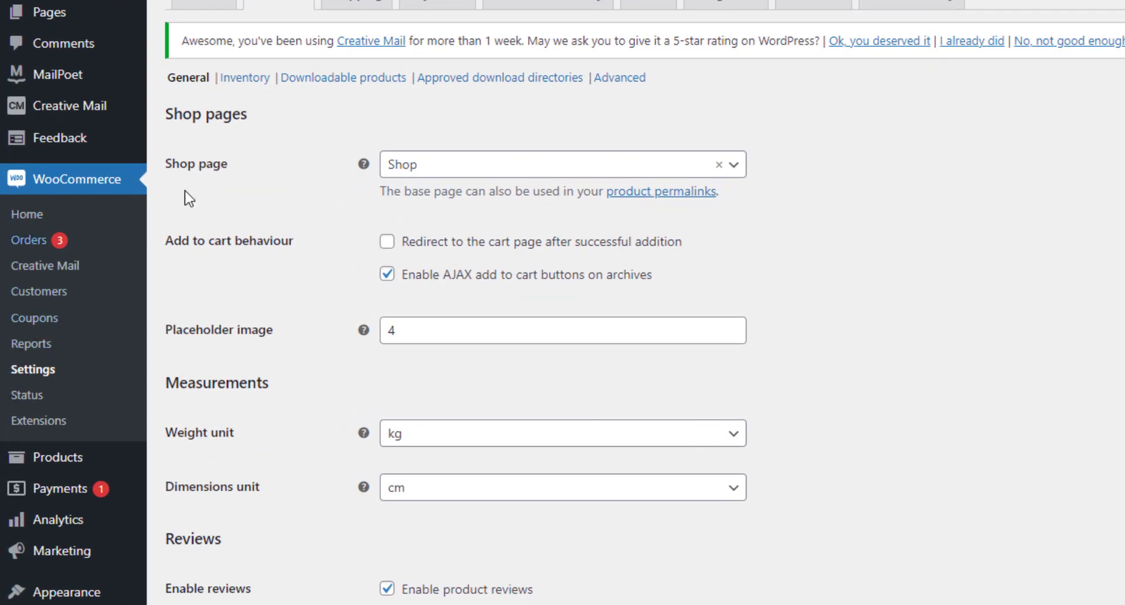
# - Enable redirecting to the cart page after successful addition in the WooCommerce product settings and save the changes
pyautogui.scroll(-5, 949, 215)
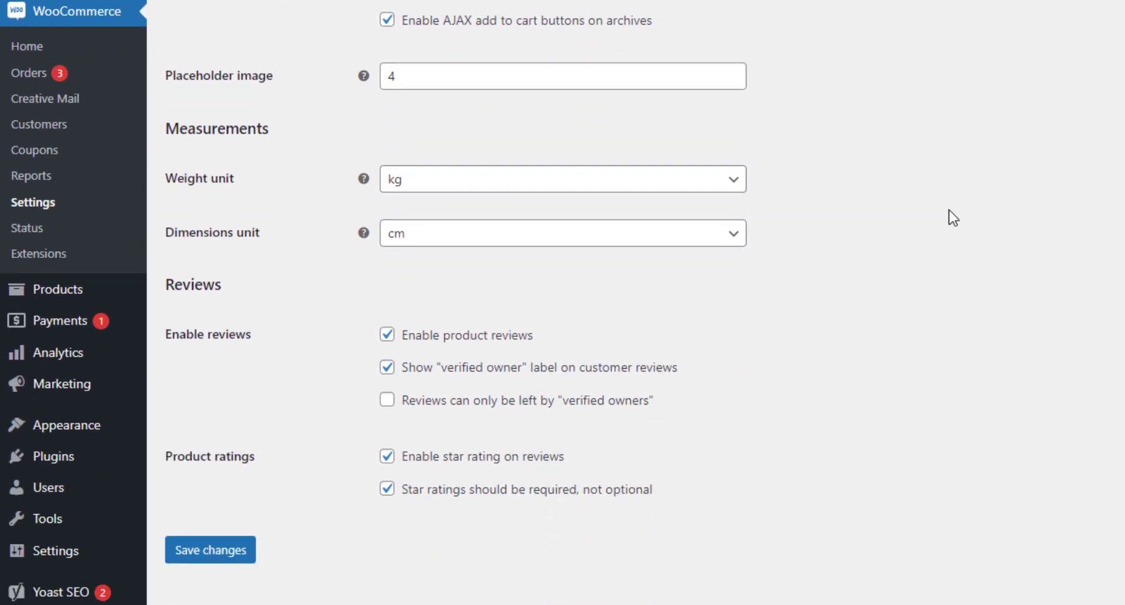
pyautogui.scroll(5, 879, 217)
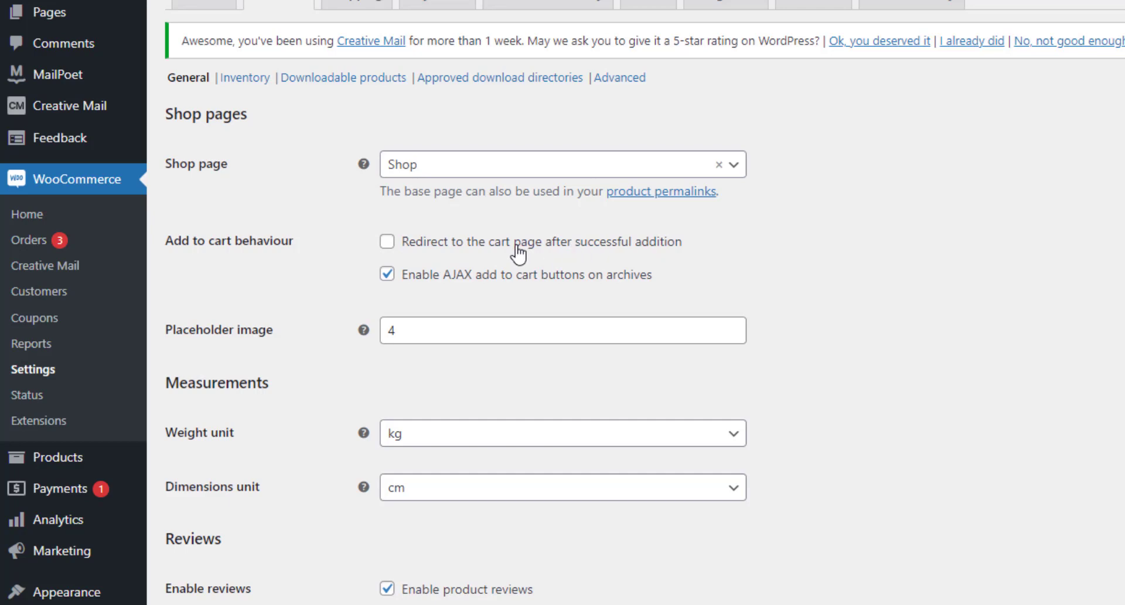
pyautogui.click(387, 241)
pyautogui.scroll(-1, 537, 212)
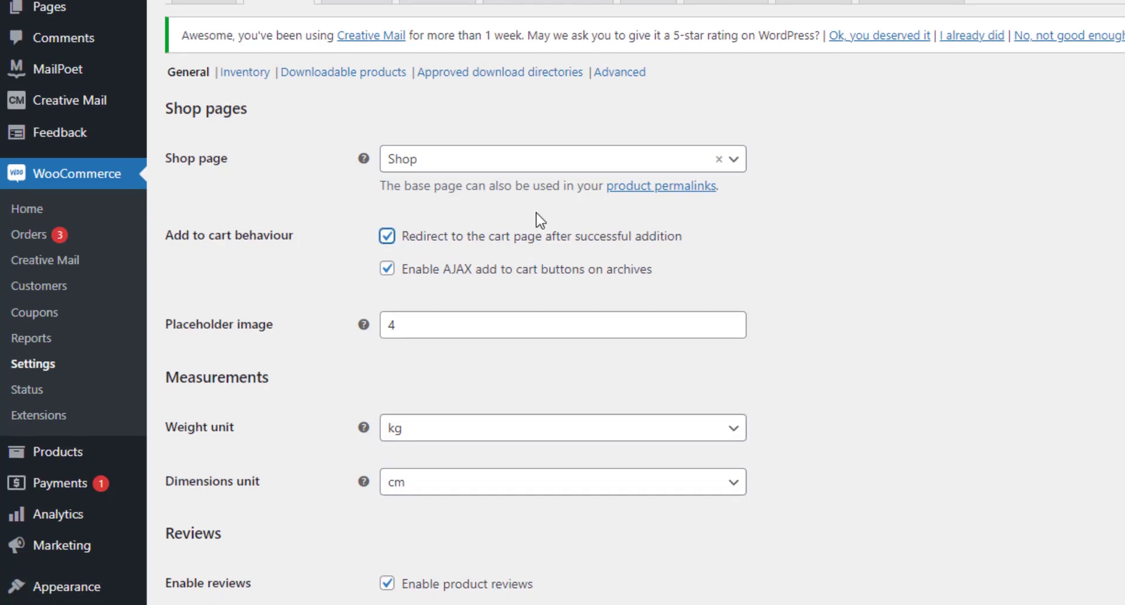
pyautogui.scroll(-5, 536, 213)
pyautogui.click(242, 557)
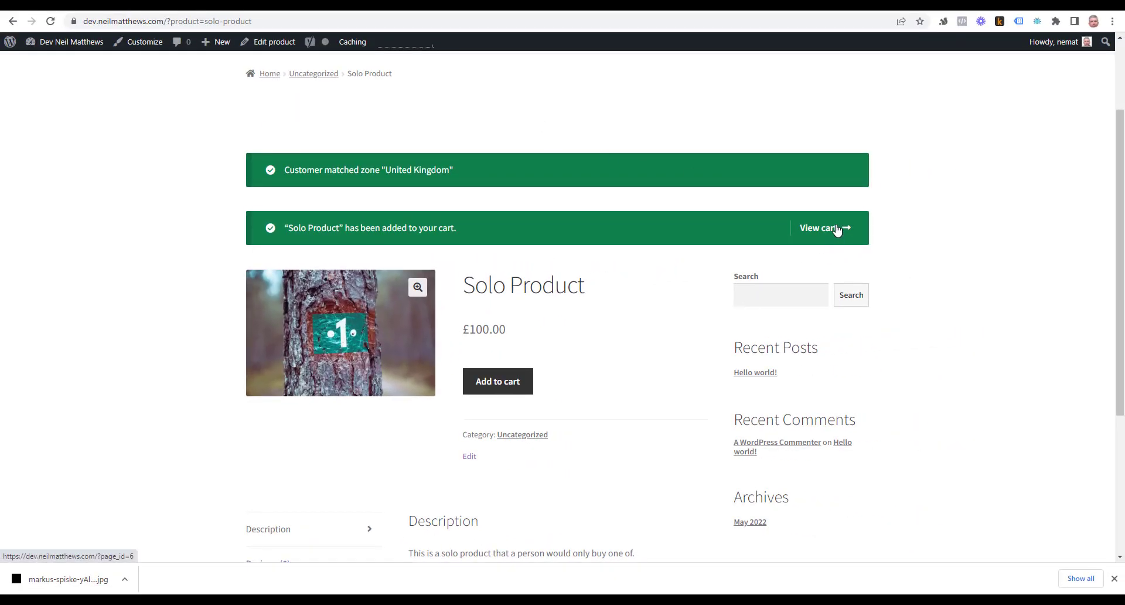
# - Open the cart from the storefront's mini cart and remove Solo Product from it
pyautogui.scroll(2, 838, 228)
pyautogui.moveTo(861, 154)
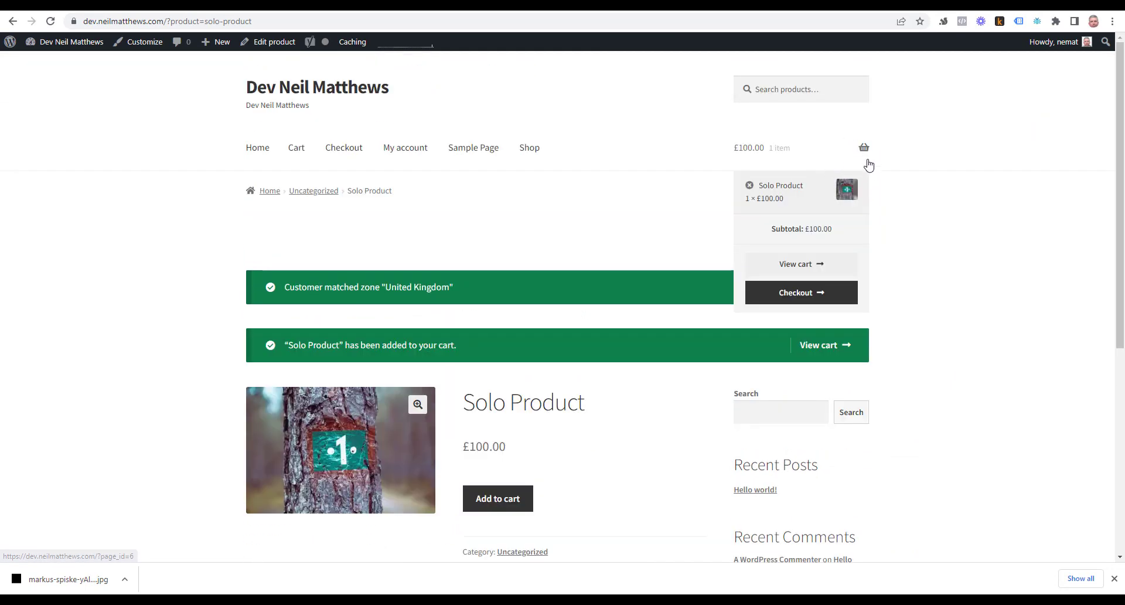
pyautogui.click(795, 266)
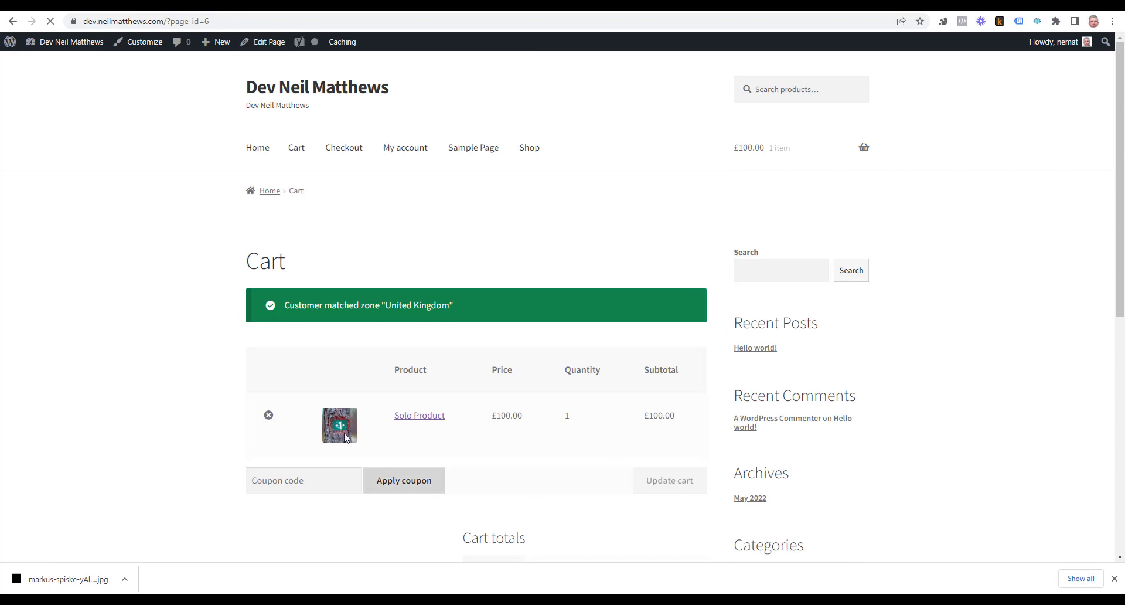
pyautogui.click(268, 415)
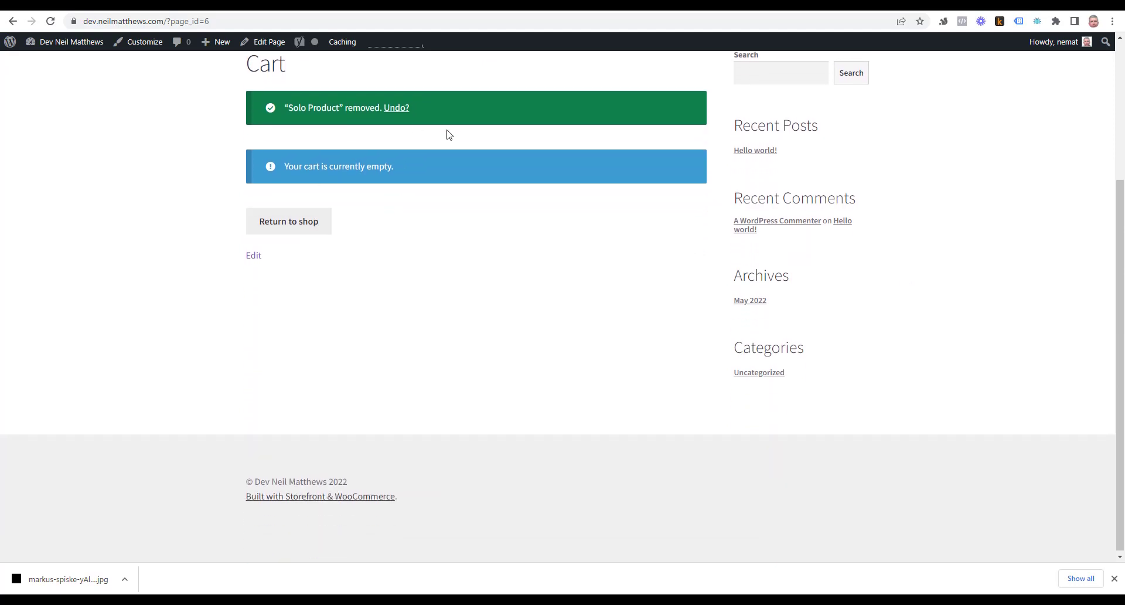
# - Return to the shop, open Solo Product and add it to the cart
pyautogui.click(291, 227)
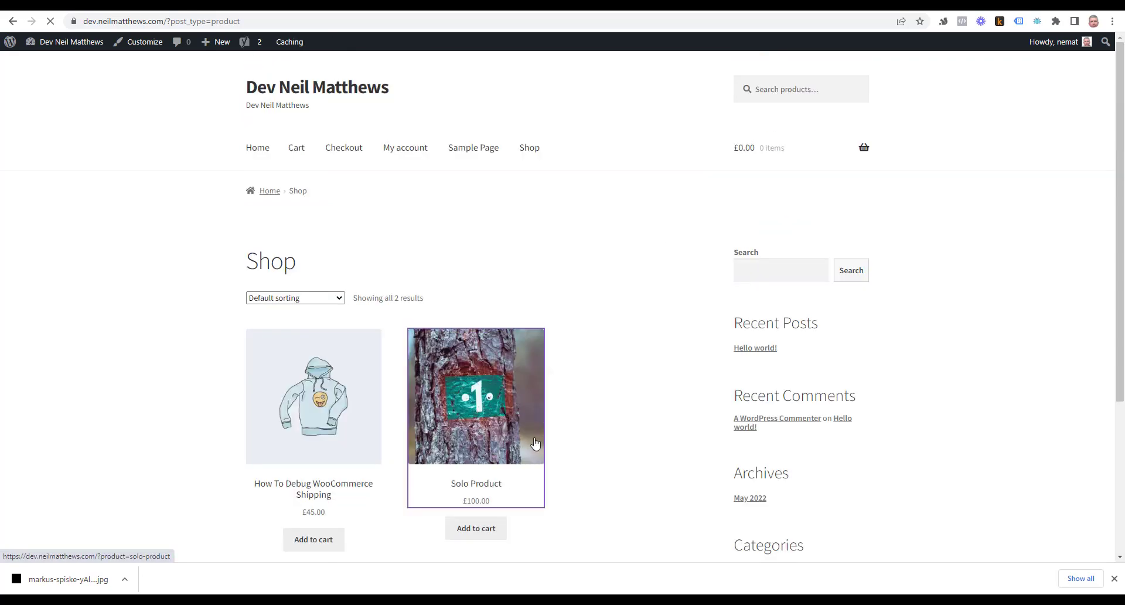
pyautogui.click(535, 443)
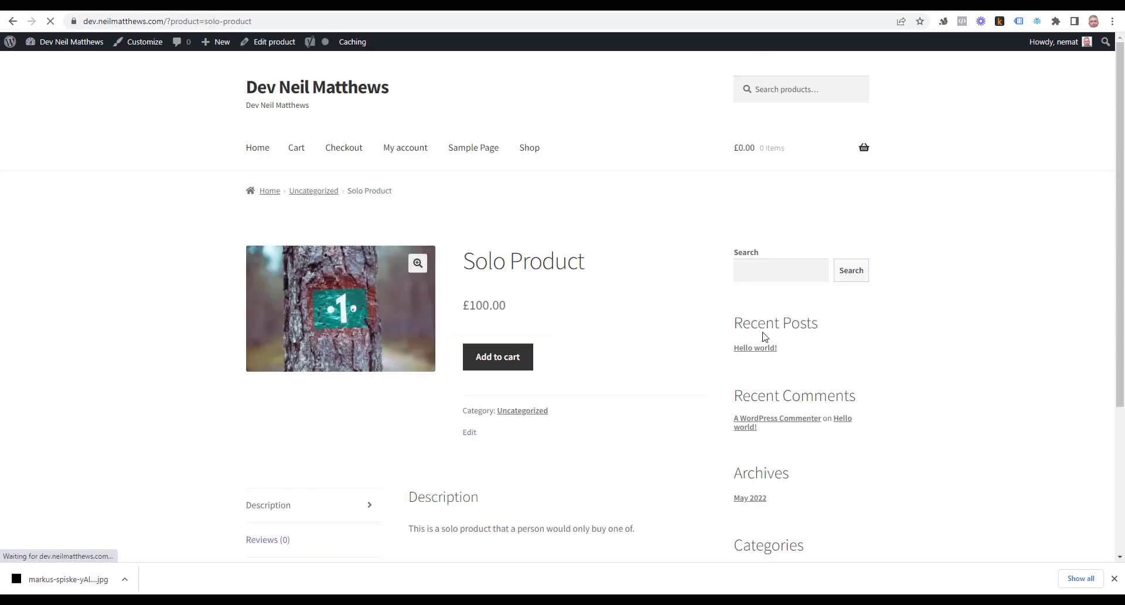
pyautogui.click(495, 356)
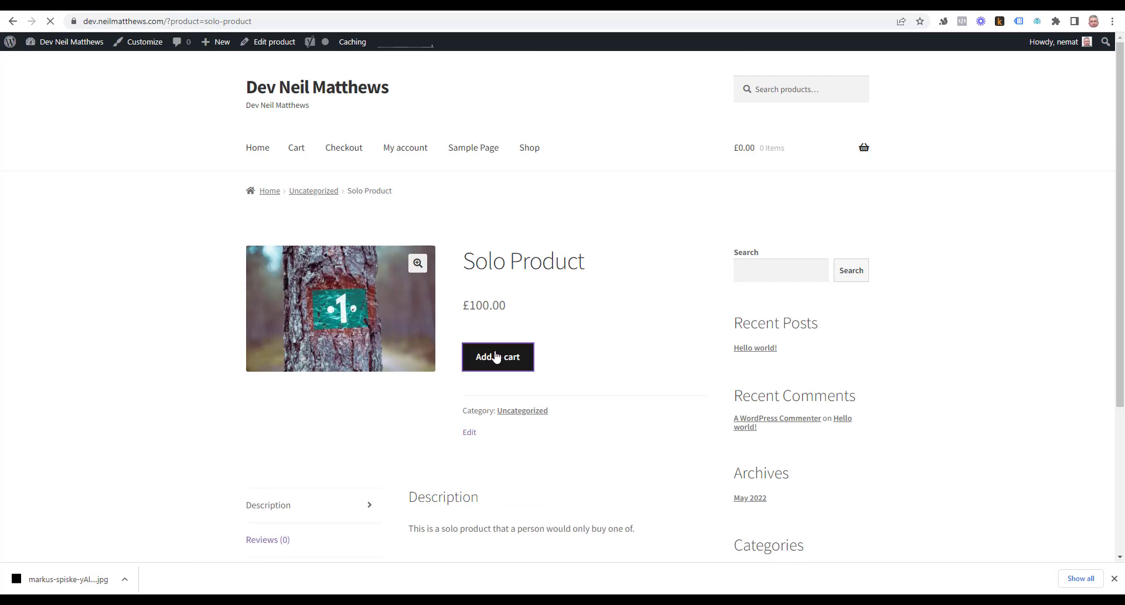
# - Examine the cart page for Solo Product's quantity, the cart totals and the checkout option
pyautogui.scroll(-2, 620, 363)
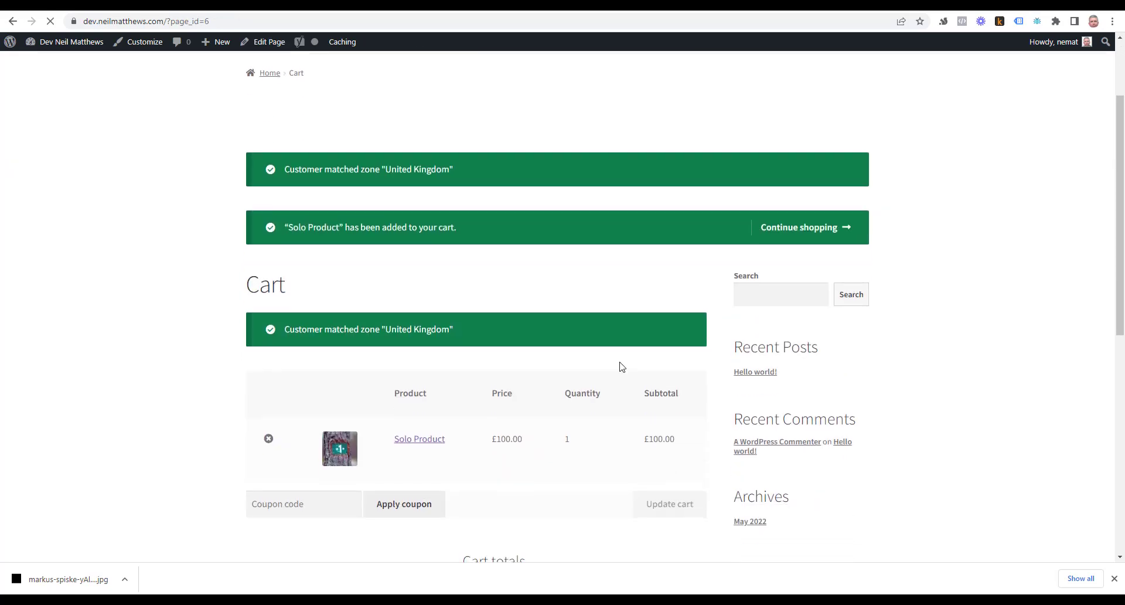
pyautogui.scroll(-4, 622, 367)
pyautogui.scroll(1, 622, 367)
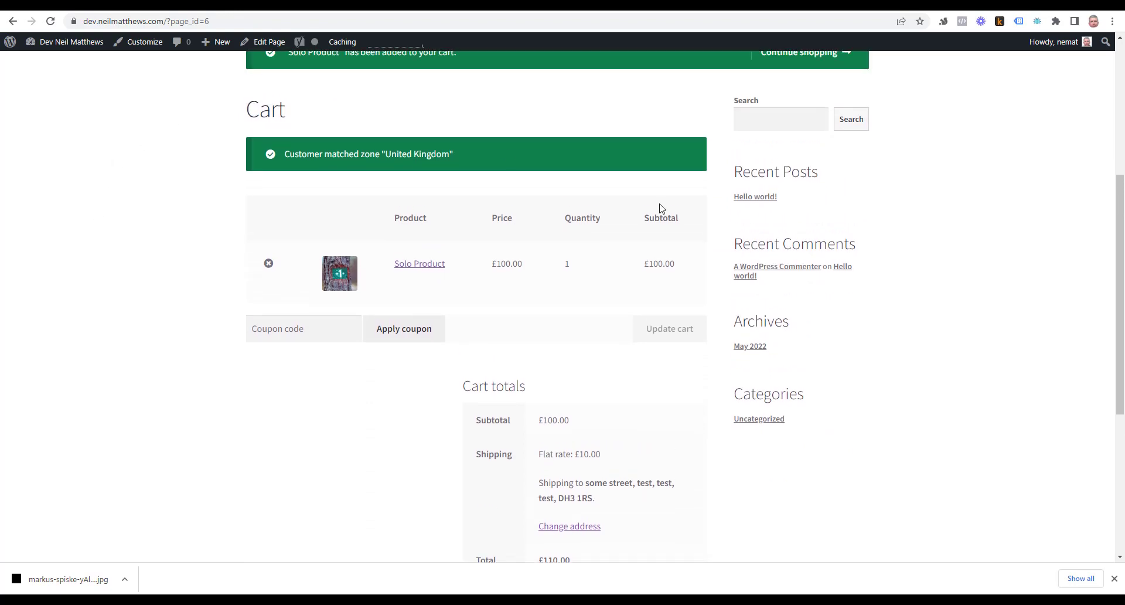
pyautogui.scroll(-3, 650, 422)
pyautogui.scroll(2, 652, 422)
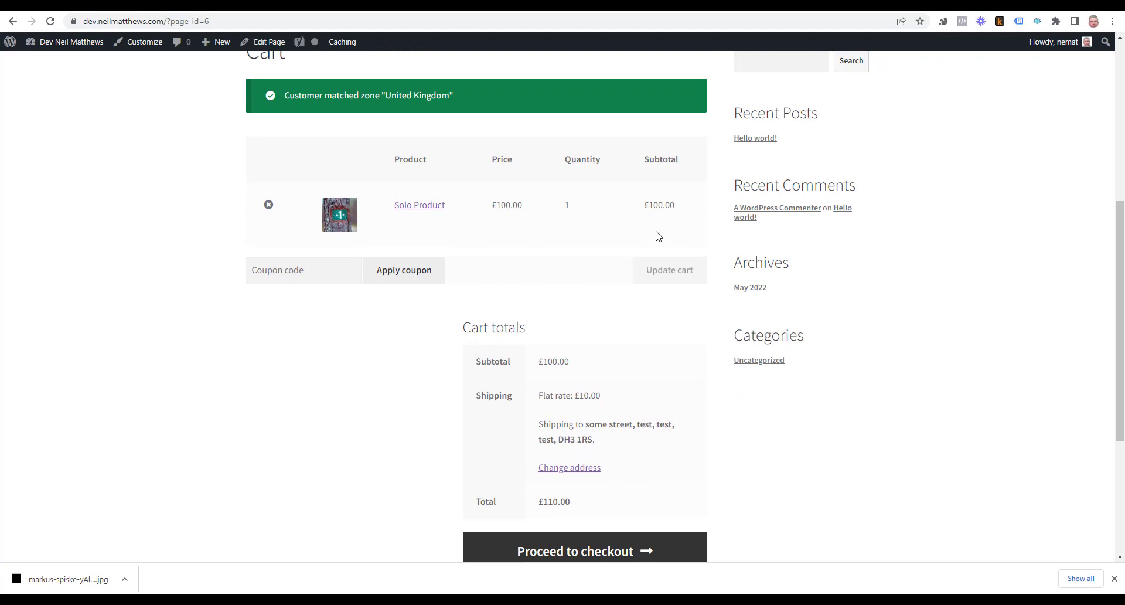
pyautogui.scroll(-1, 658, 232)
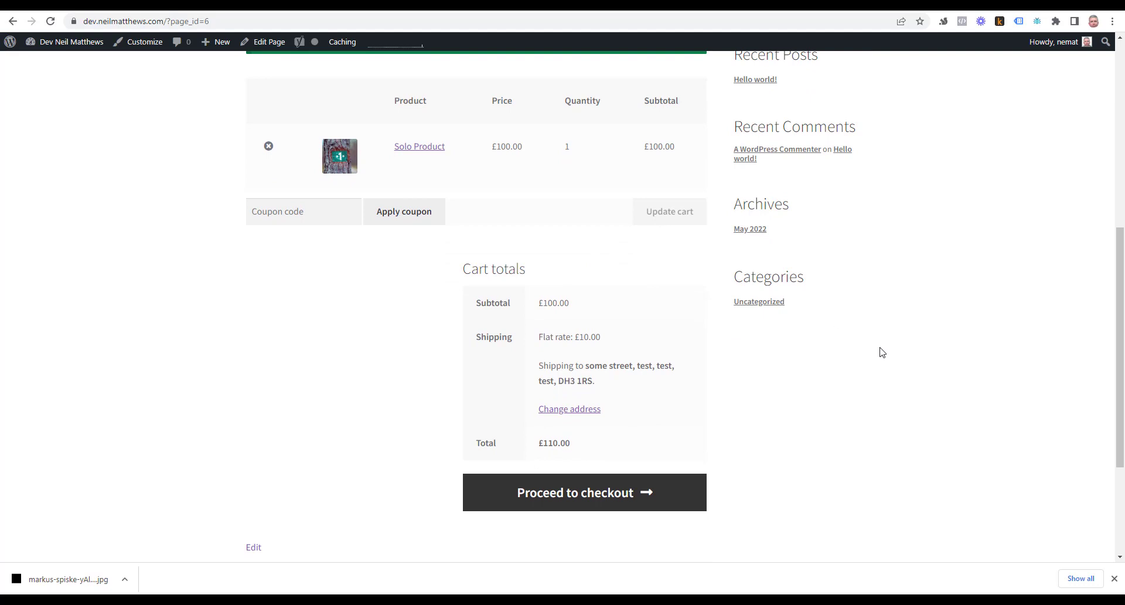
pyautogui.scroll(2, 866, 360)
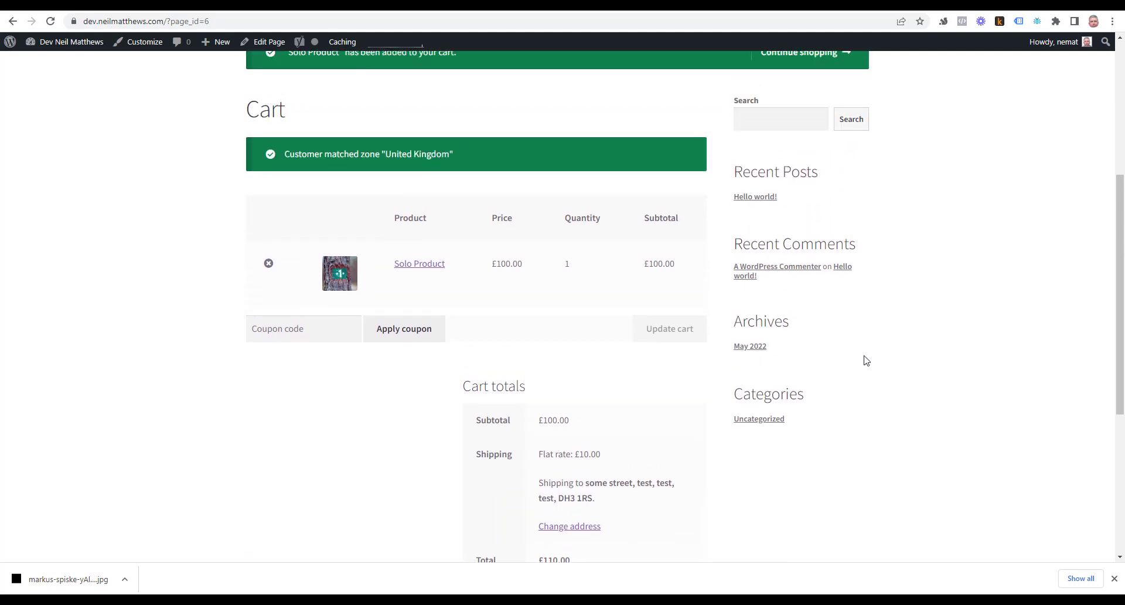
pyautogui.scroll(-3, 865, 360)
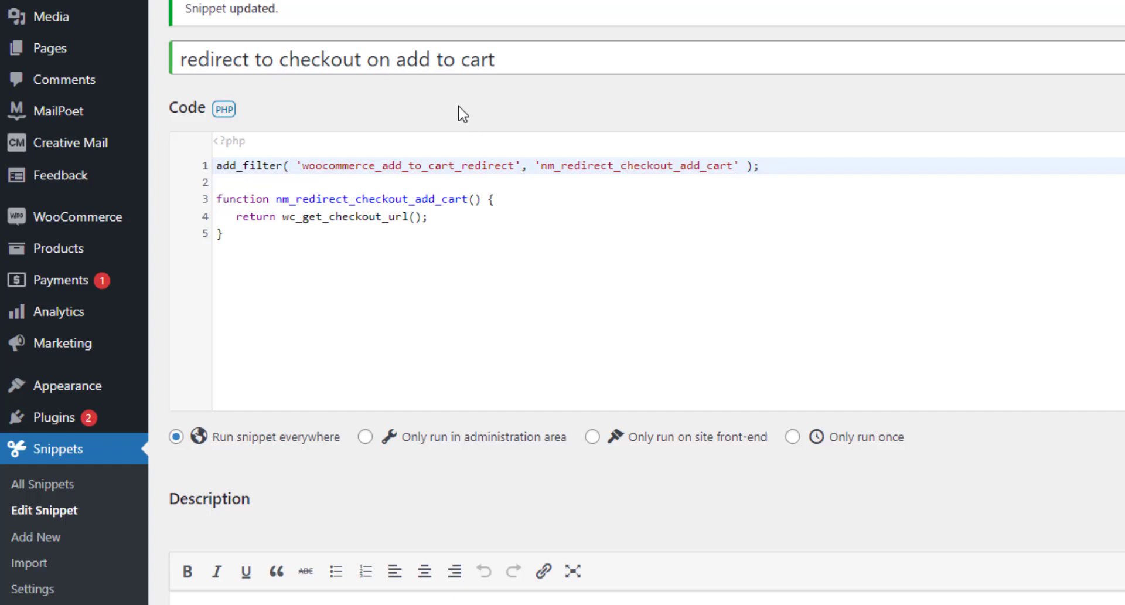
# - Examine the "redirect to checkout on add to cart" snippet, focusing on its woocommerce_add_to_cart_redirect hook and the line returning wc_get_checkout_url()
pyautogui.scroll(-2, 456, 109)
pyautogui.click(238, 237)
pyautogui.moveTo(225, 233); pyautogui.dragTo(201, 169)
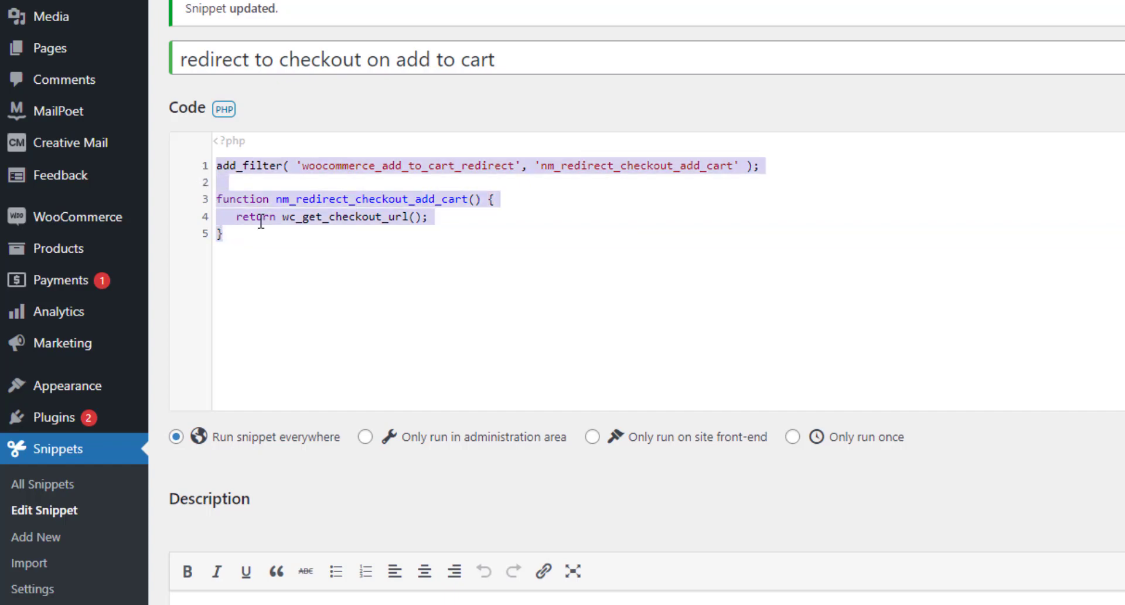
pyautogui.click(352, 279)
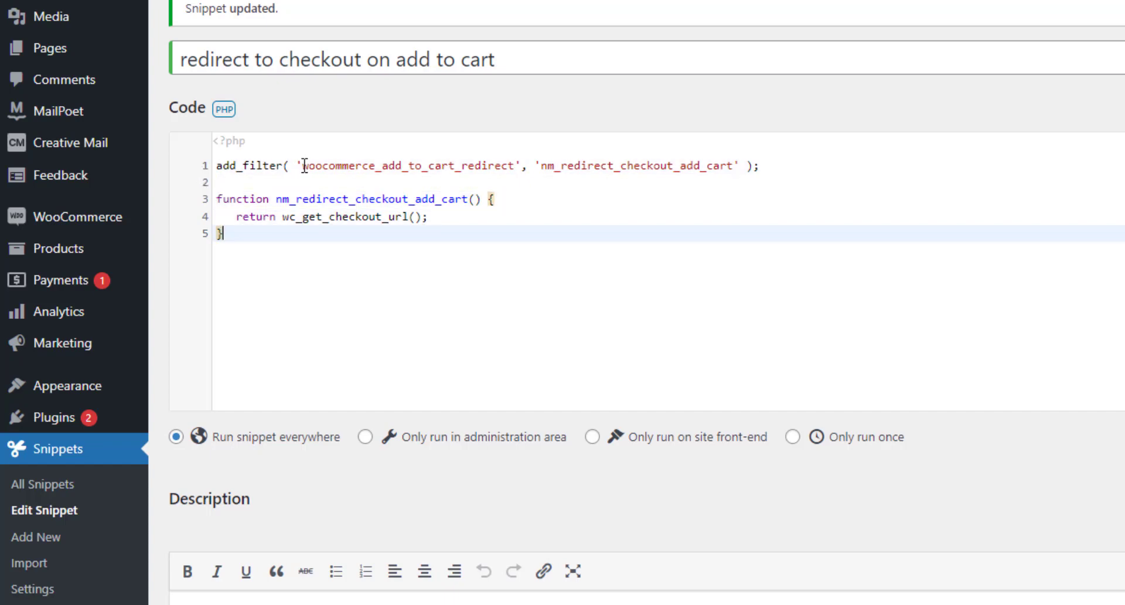
pyautogui.moveTo(304, 166); pyautogui.dragTo(512, 173)
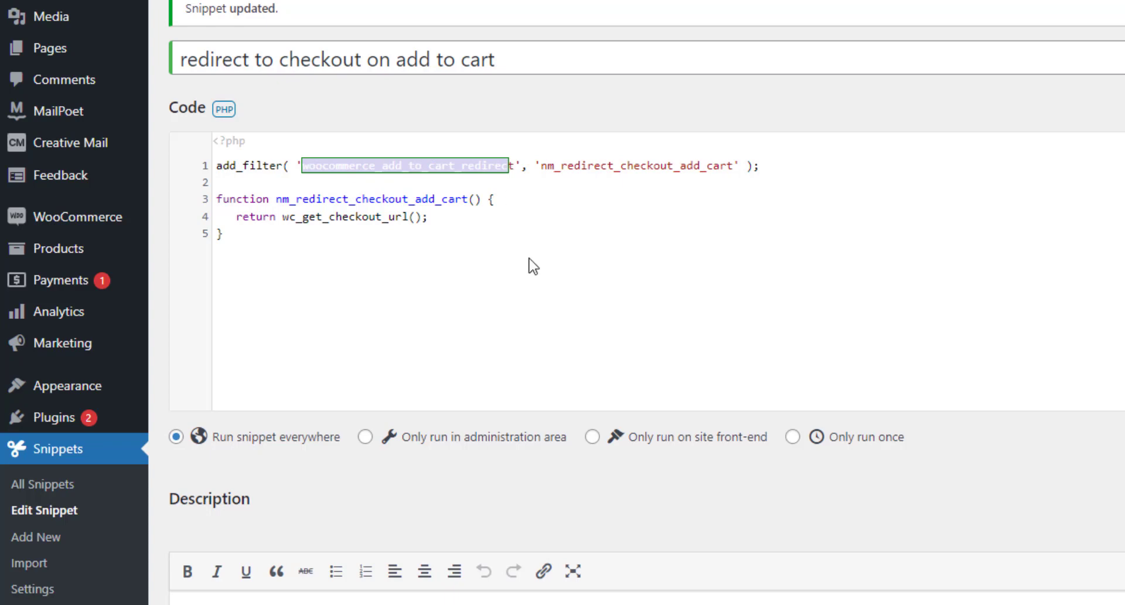
pyautogui.click(510, 160)
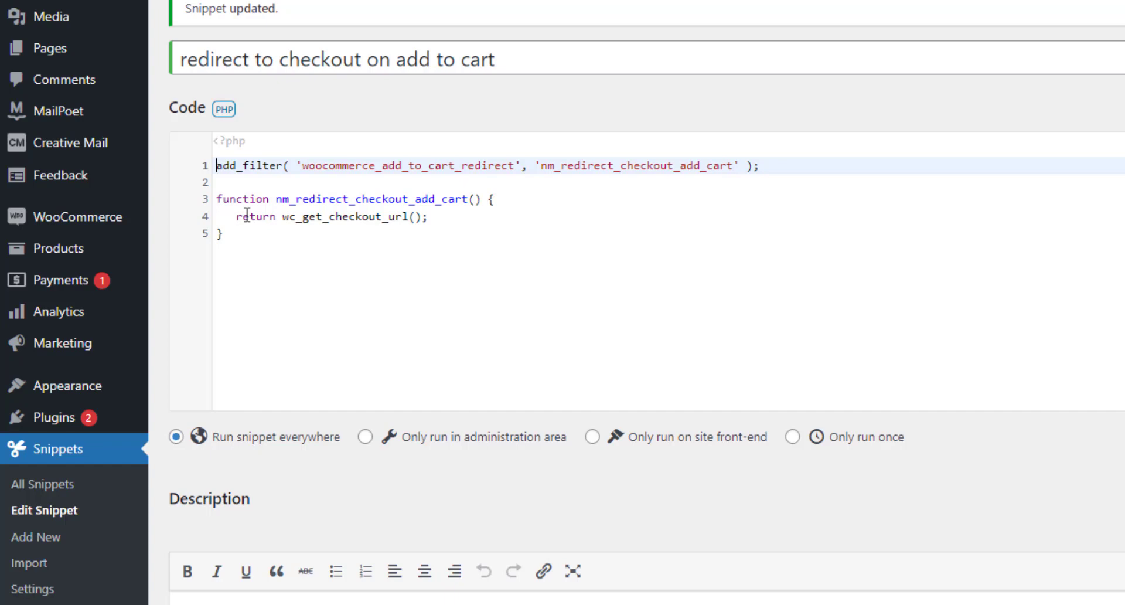
pyautogui.moveTo(242, 218); pyautogui.dragTo(453, 222)
pyautogui.hotkey('ctrl', 'c')
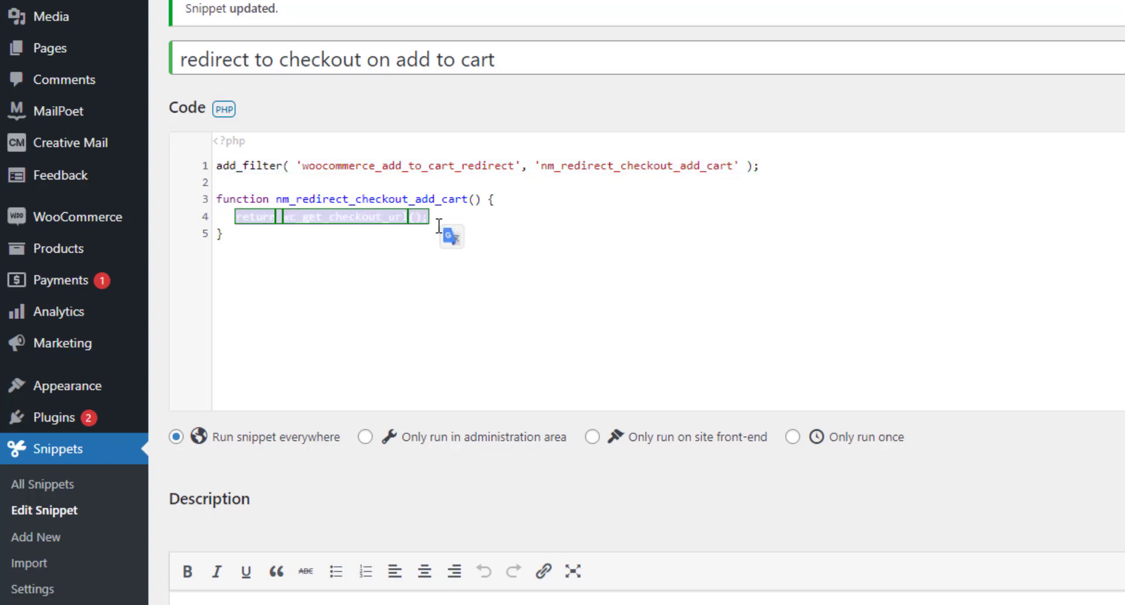
pyautogui.click(312, 275)
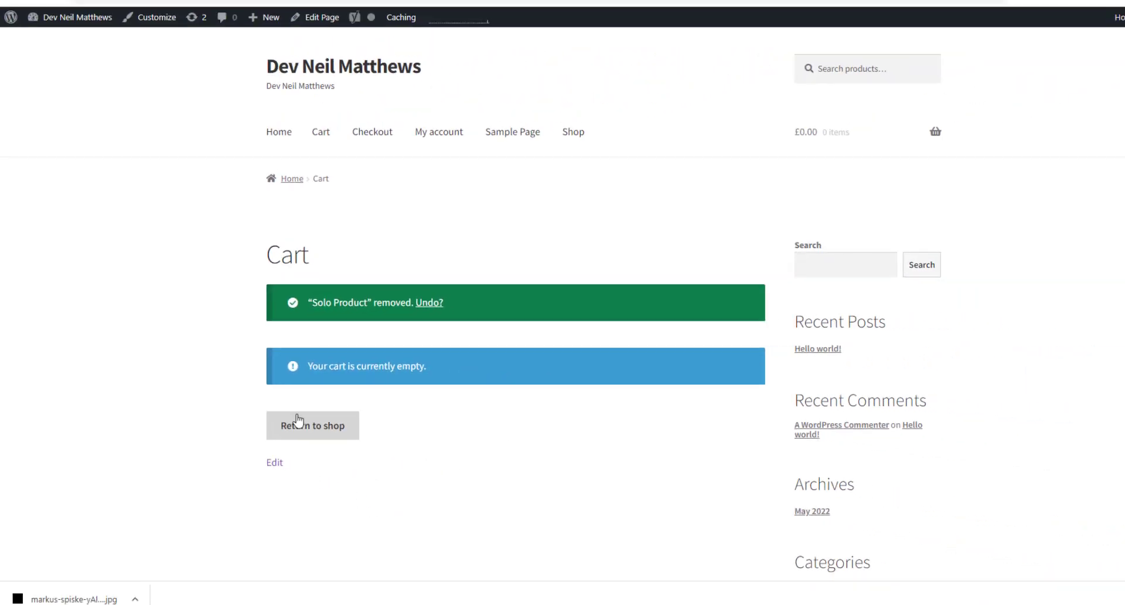
# - Go back to the shop from the cart page and add Solo Product to the cart from its product page
pyautogui.click(435, 466)
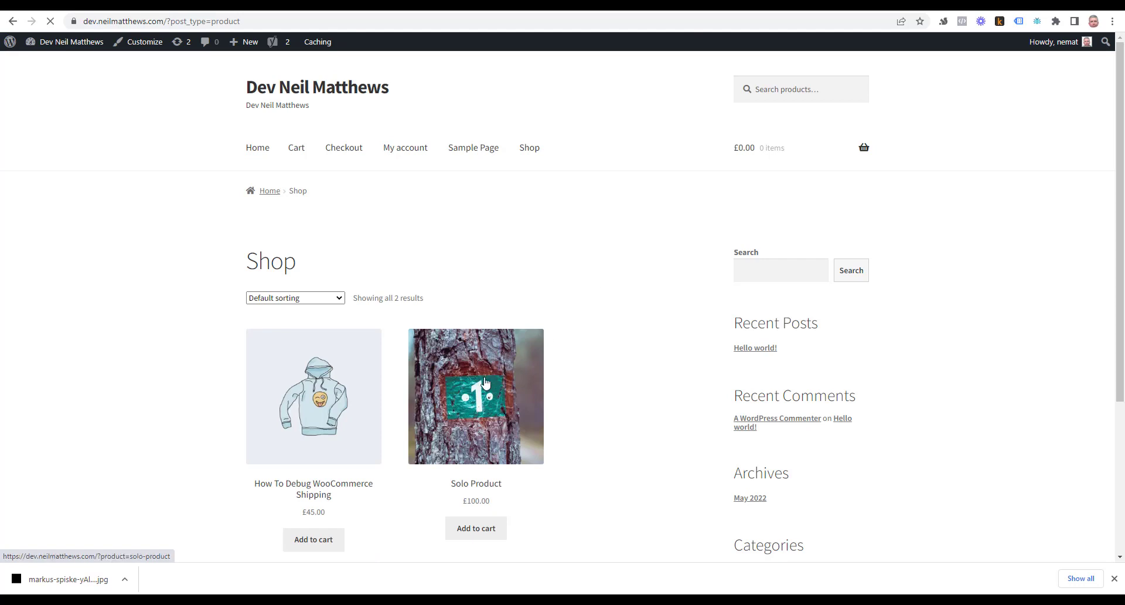
pyautogui.click(525, 358)
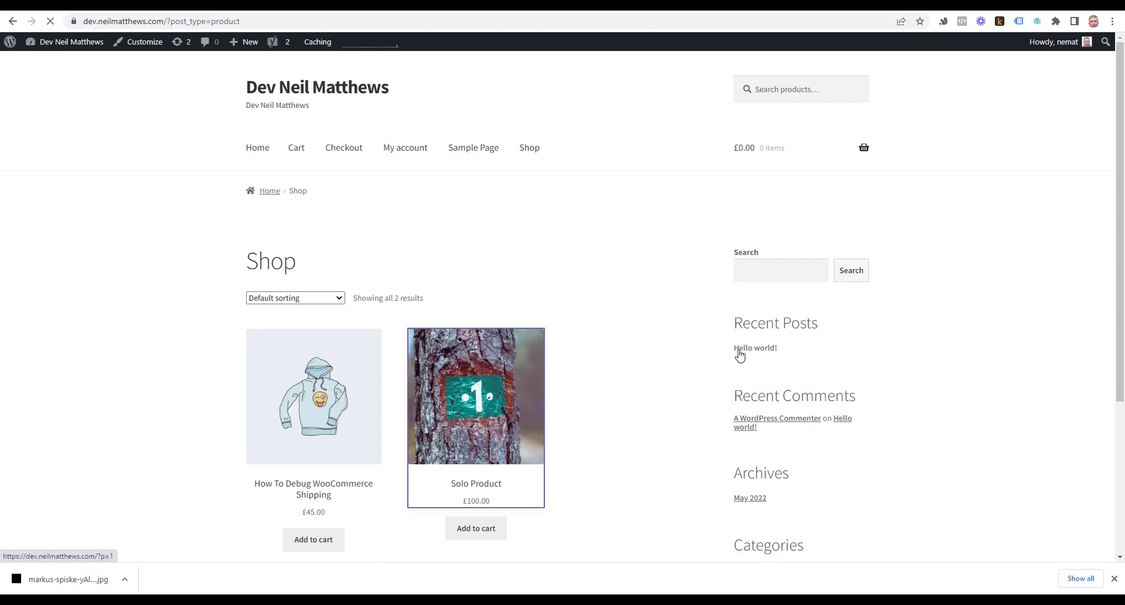
pyautogui.click(496, 356)
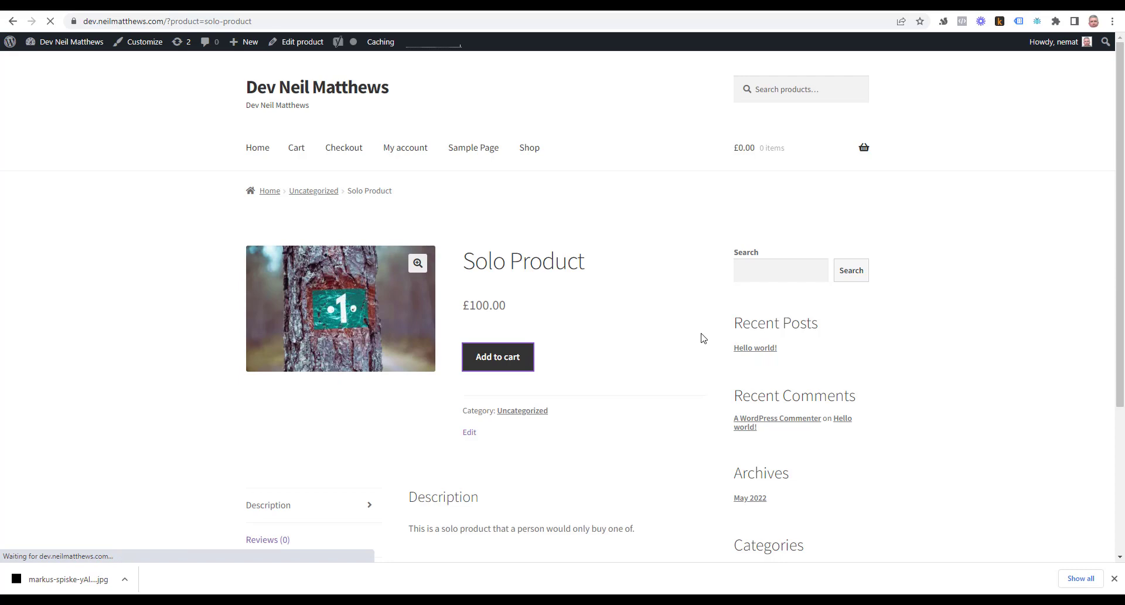
# - Examine the checkout page's notices, billing details, Solo Product order summary, payment method and order placement option
pyautogui.scroll(-8, 648, 306)
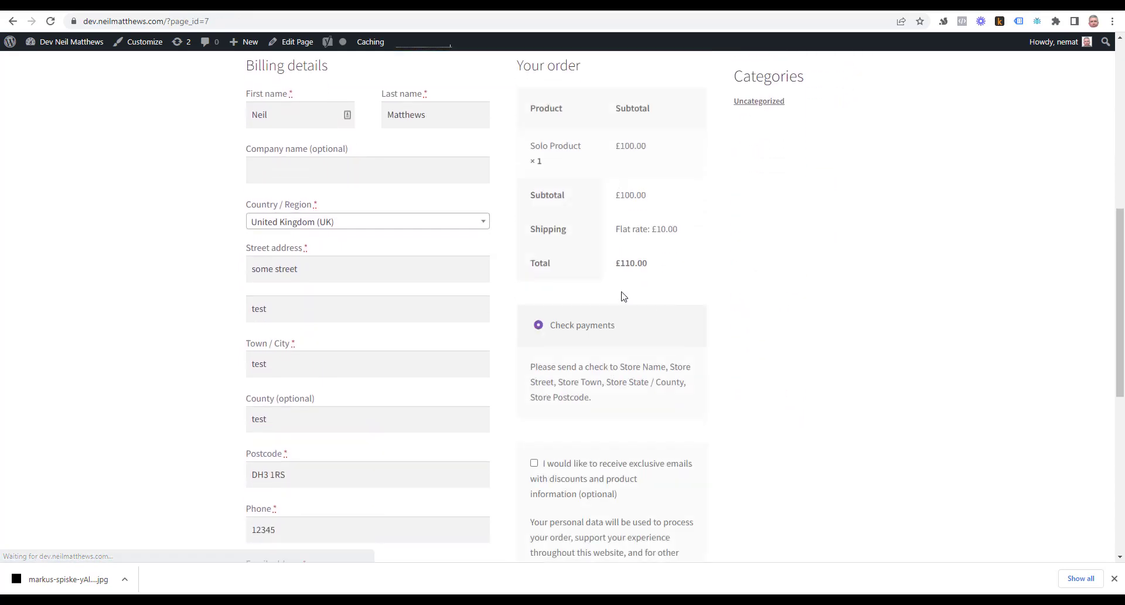
pyautogui.scroll(-4, 357, 130)
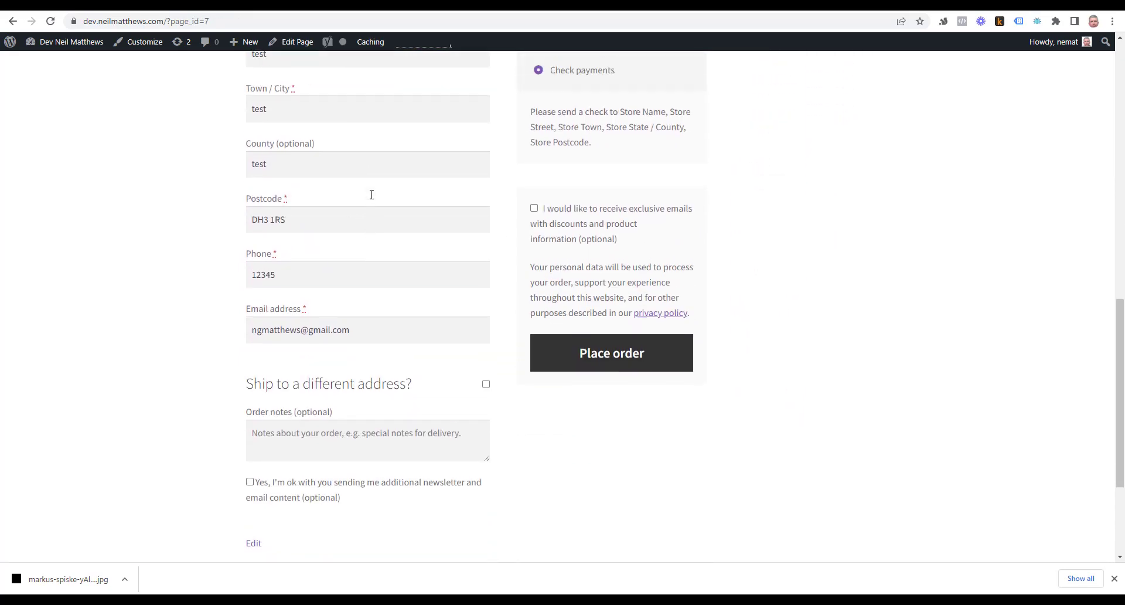
pyautogui.scroll(7, 371, 195)
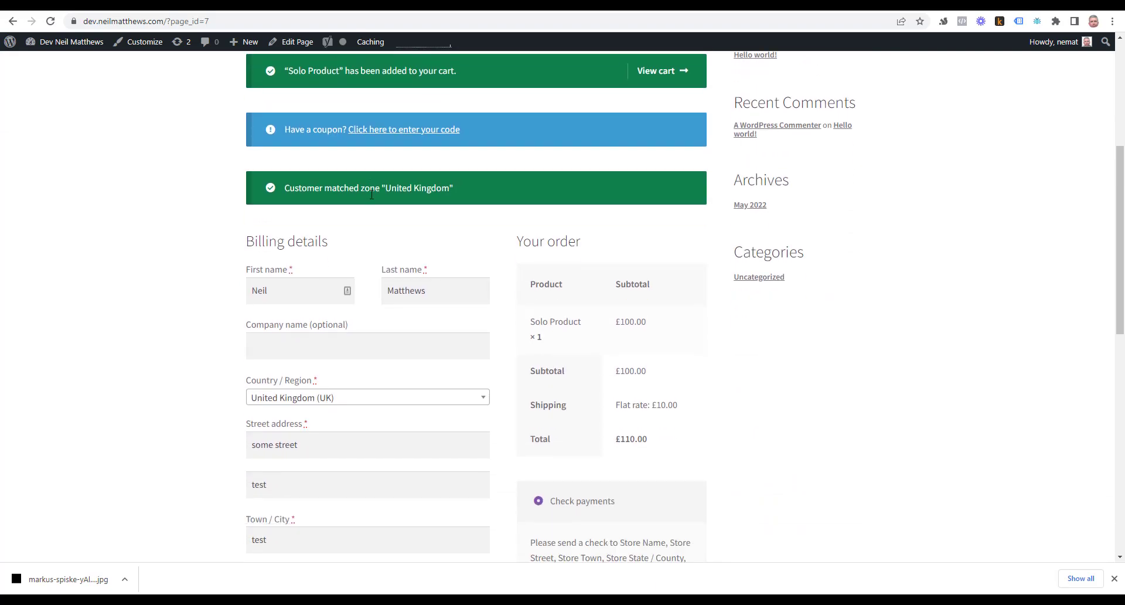
pyautogui.scroll(-2, 371, 195)
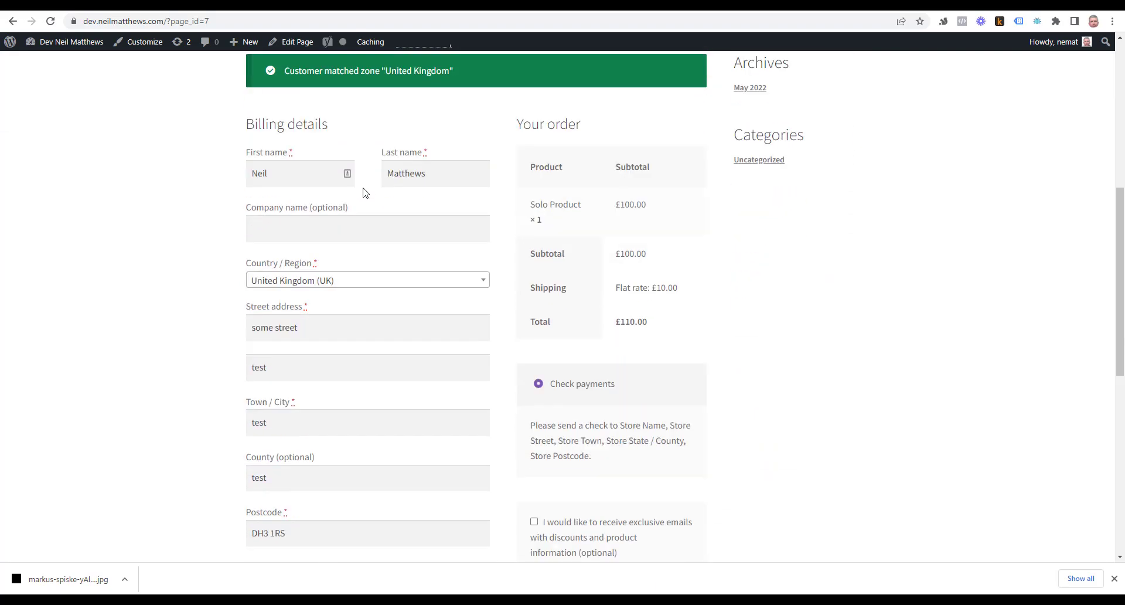
pyautogui.scroll(-8, 347, 178)
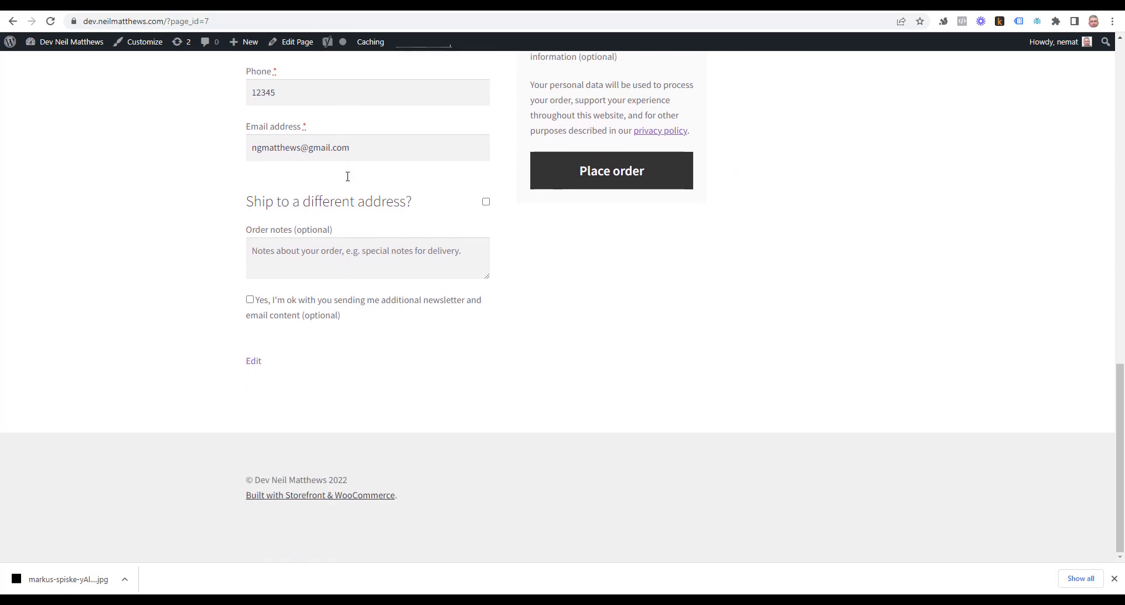
pyautogui.scroll(12, 348, 176)
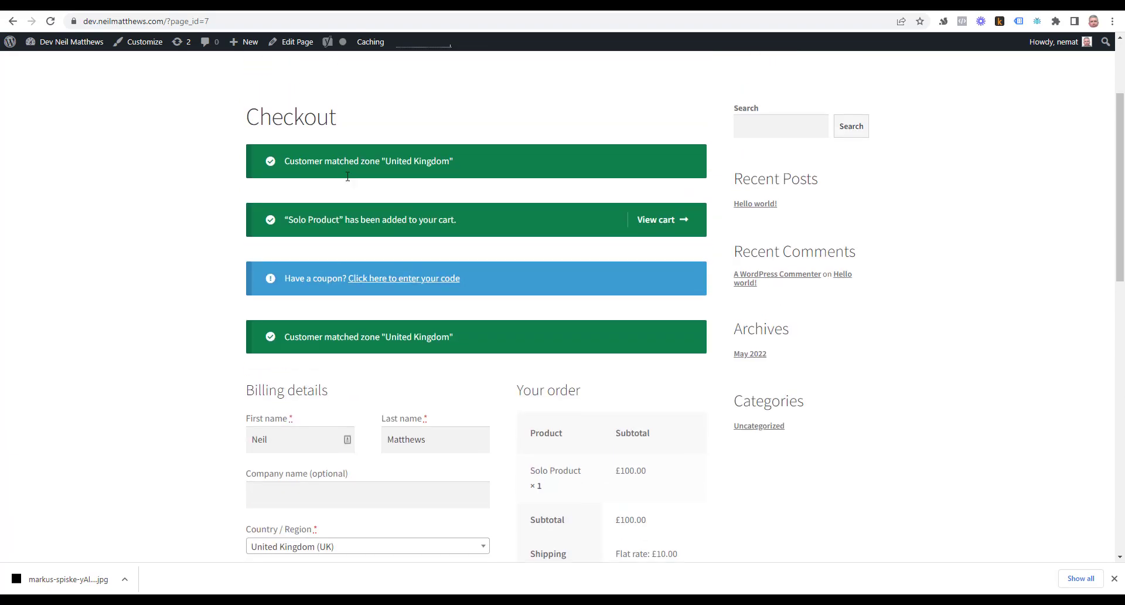
pyautogui.scroll(-3, 348, 176)
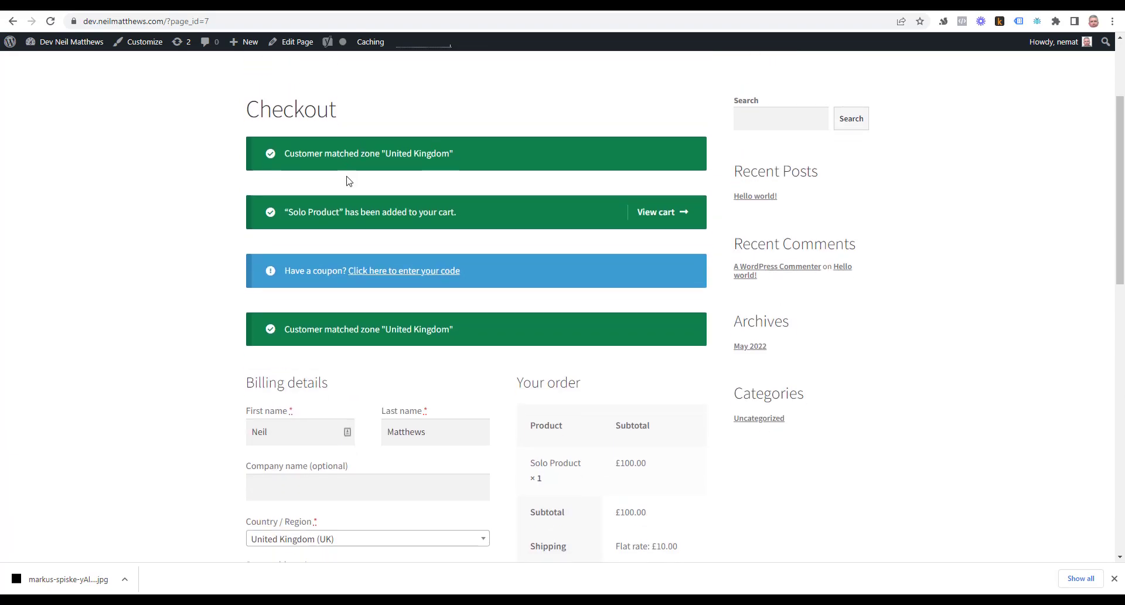